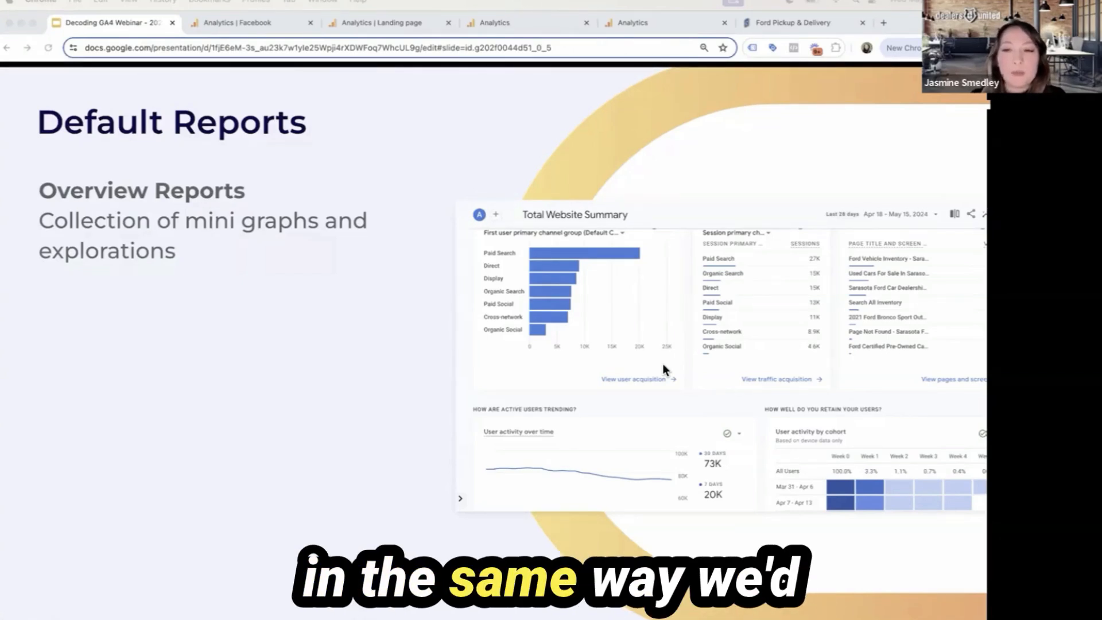
# Show the Detail Reports slide in the presentation and view the Facebook report in Google Analytics as an example
pyautogui.press('Right')
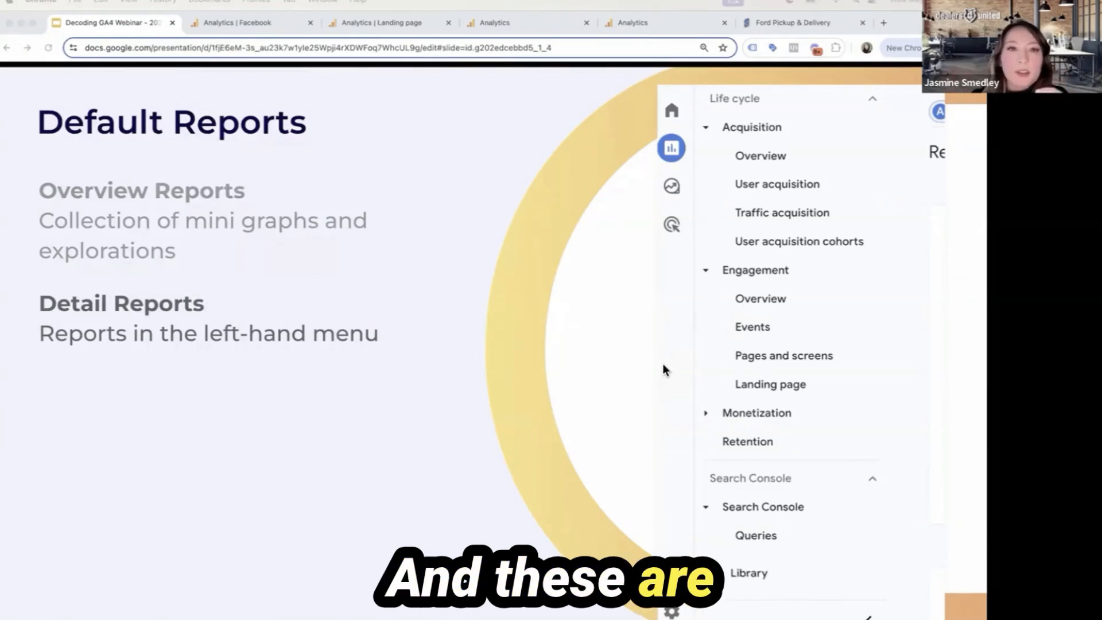
pyautogui.click(385, 22)
pyautogui.click(238, 26)
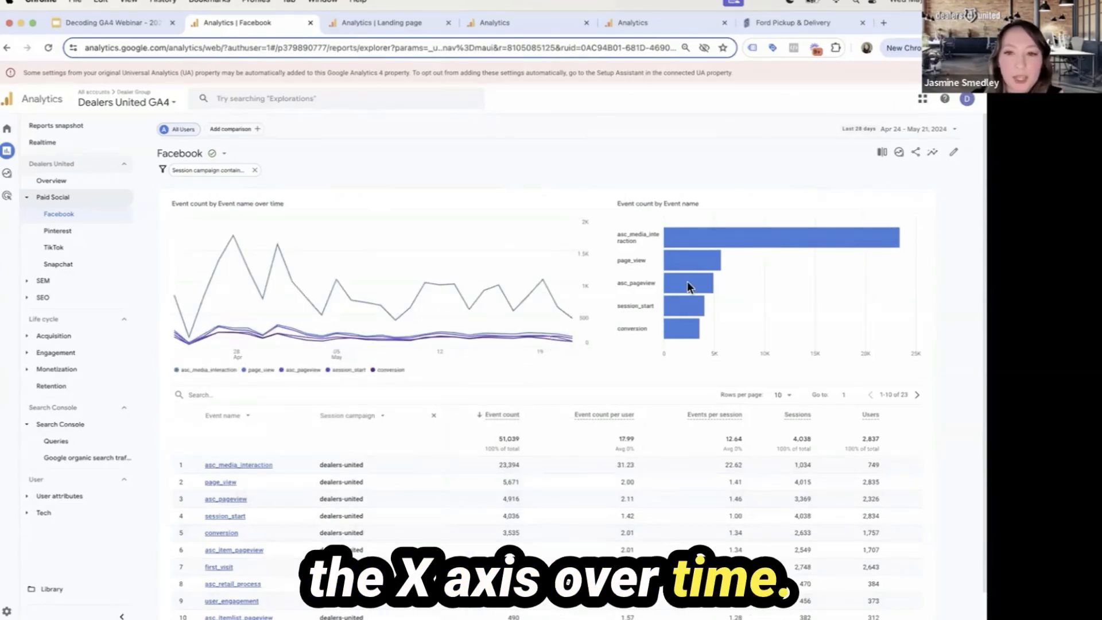
pyautogui.click(109, 22)
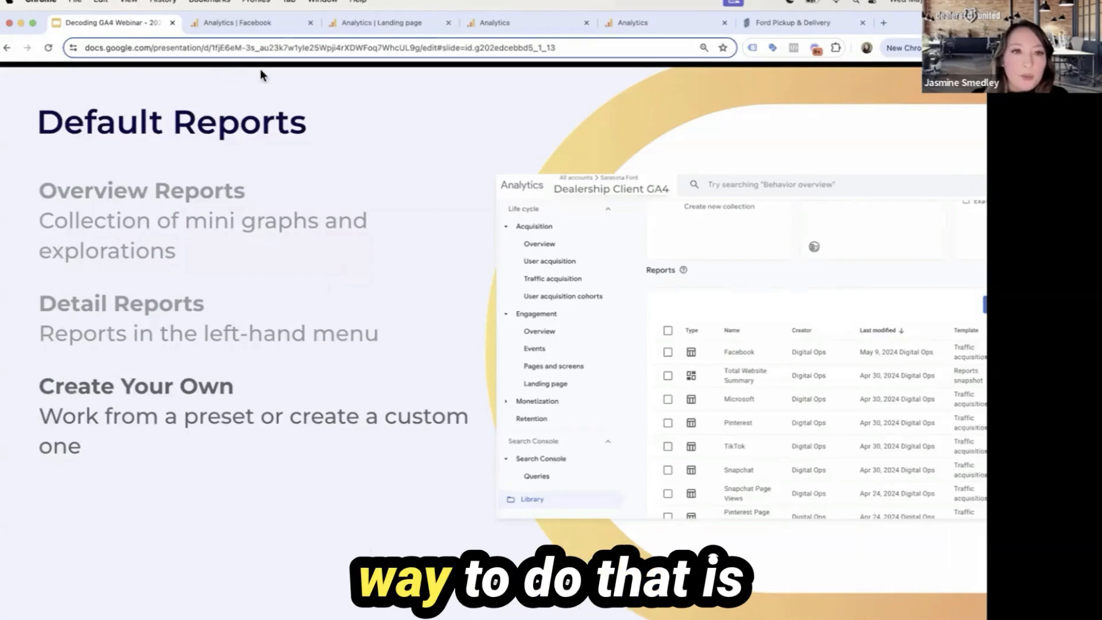
# Look at the report Library of the Dealers United GA4 property in Google Analytics and return to its Facebook report
pyautogui.click(420, 32)
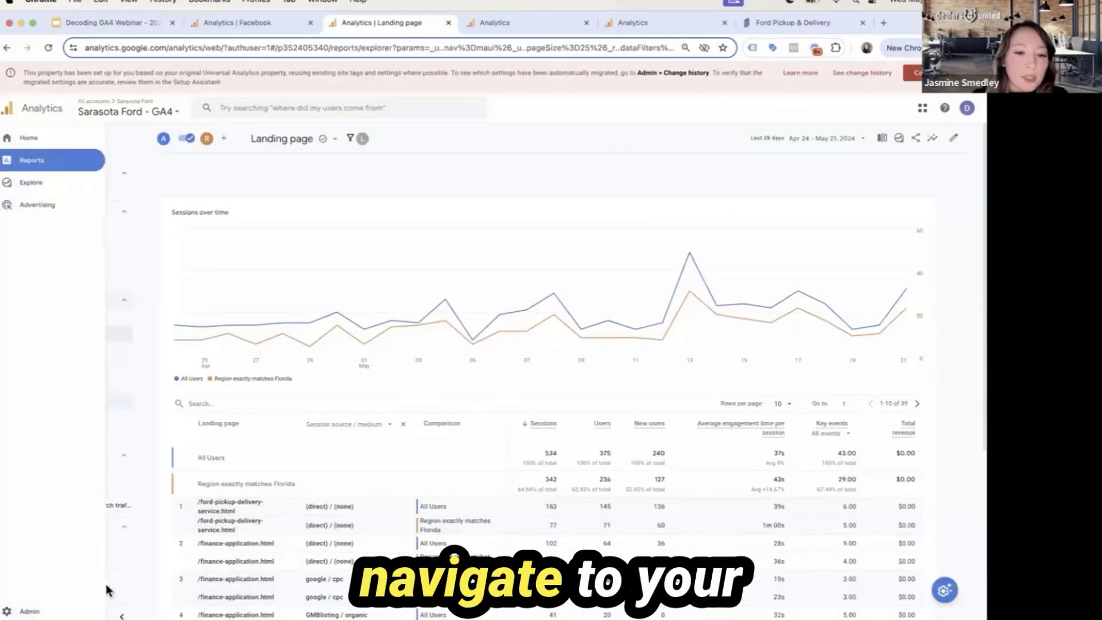
pyautogui.hotkey('ctrl', 'shift', 'Tab')
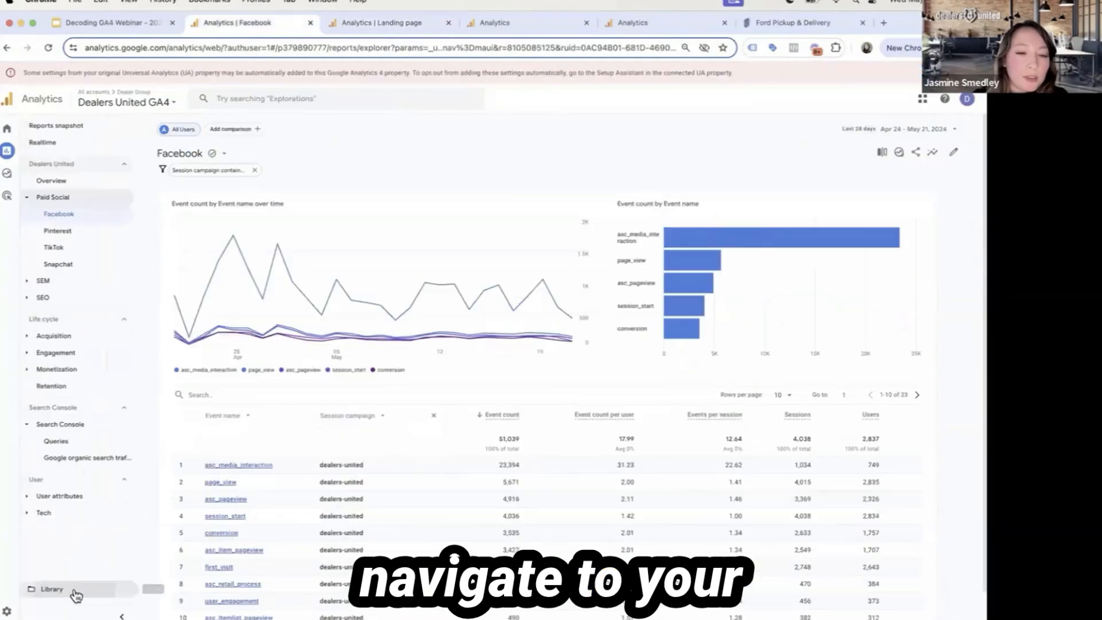
pyautogui.click(50, 589)
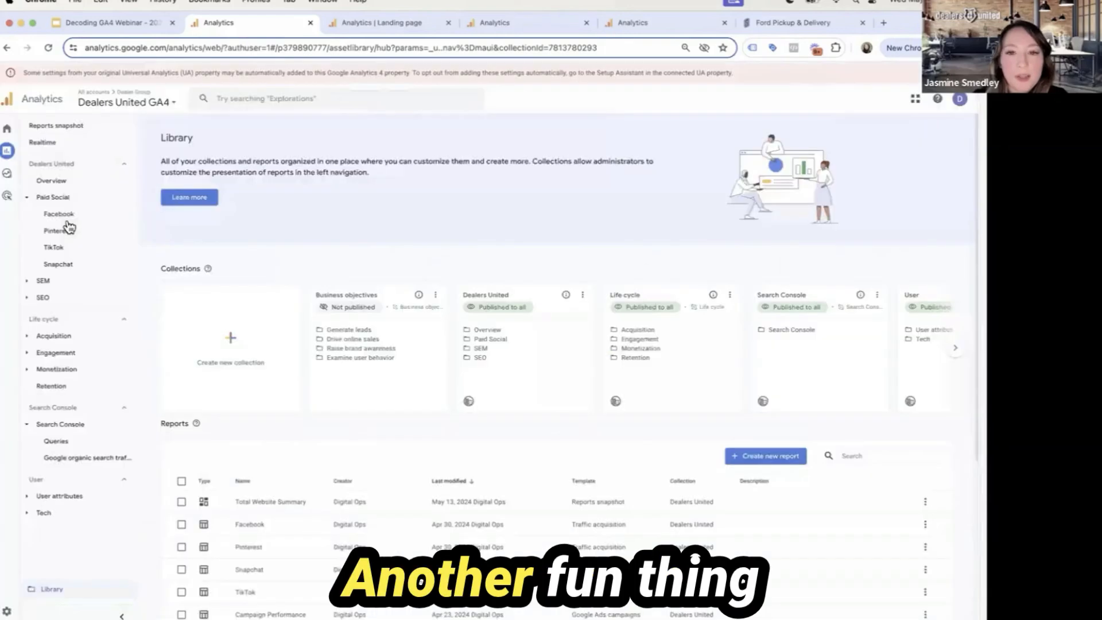
pyautogui.click(63, 216)
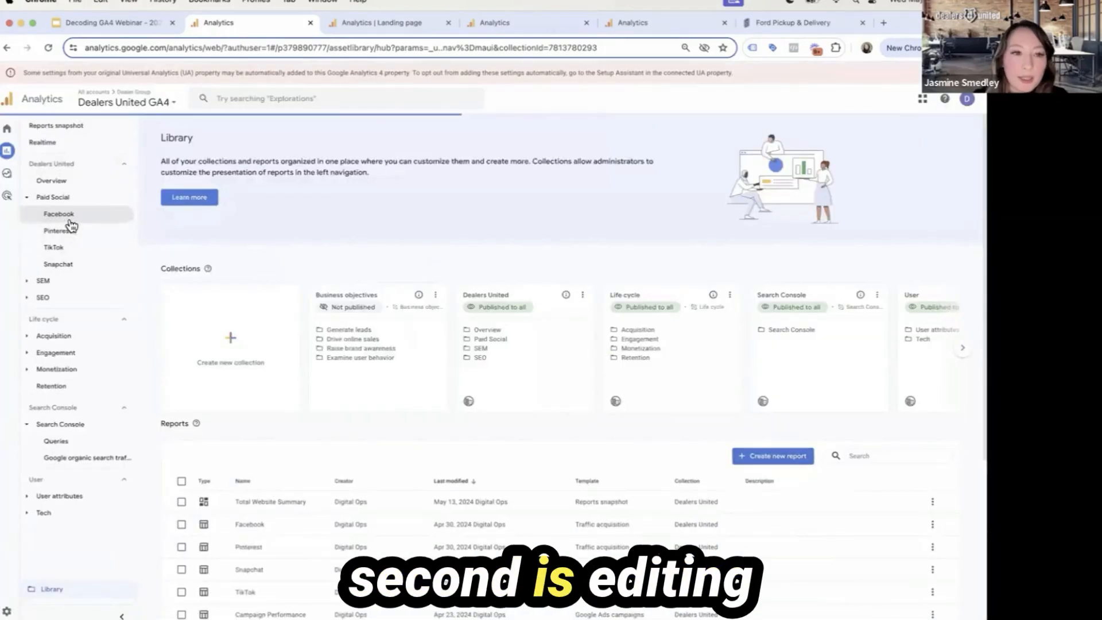
# Show the Display and Edit Collections slide, and expand the SEM and SEO topics of the Dealers United collection in Google Analytics
pyautogui.click(104, 23)
pyautogui.press('Right')
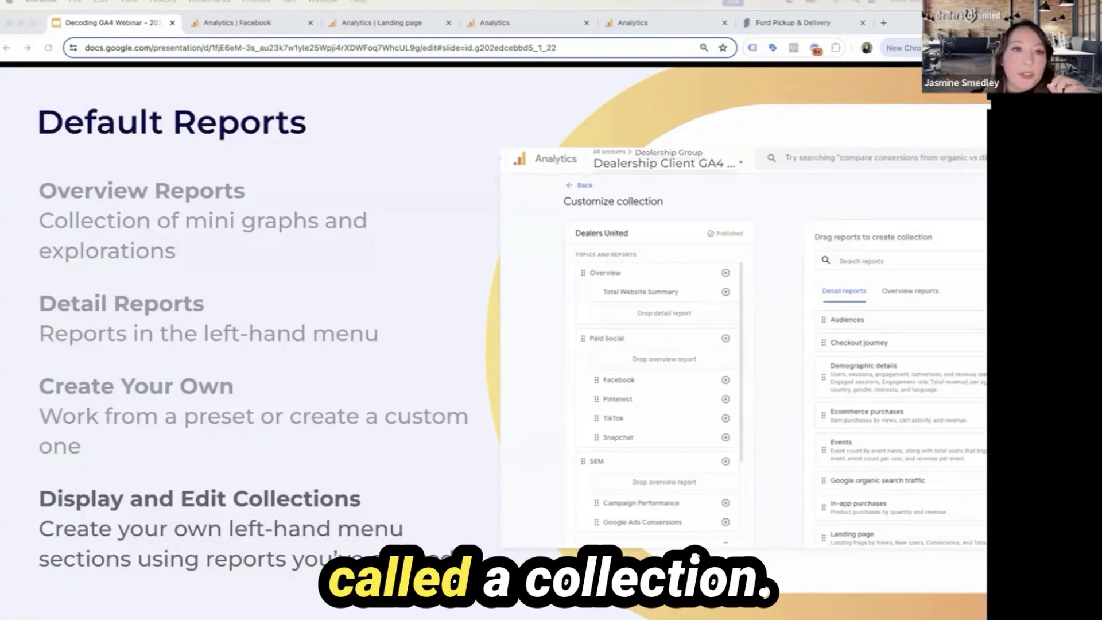
pyautogui.click(206, 25)
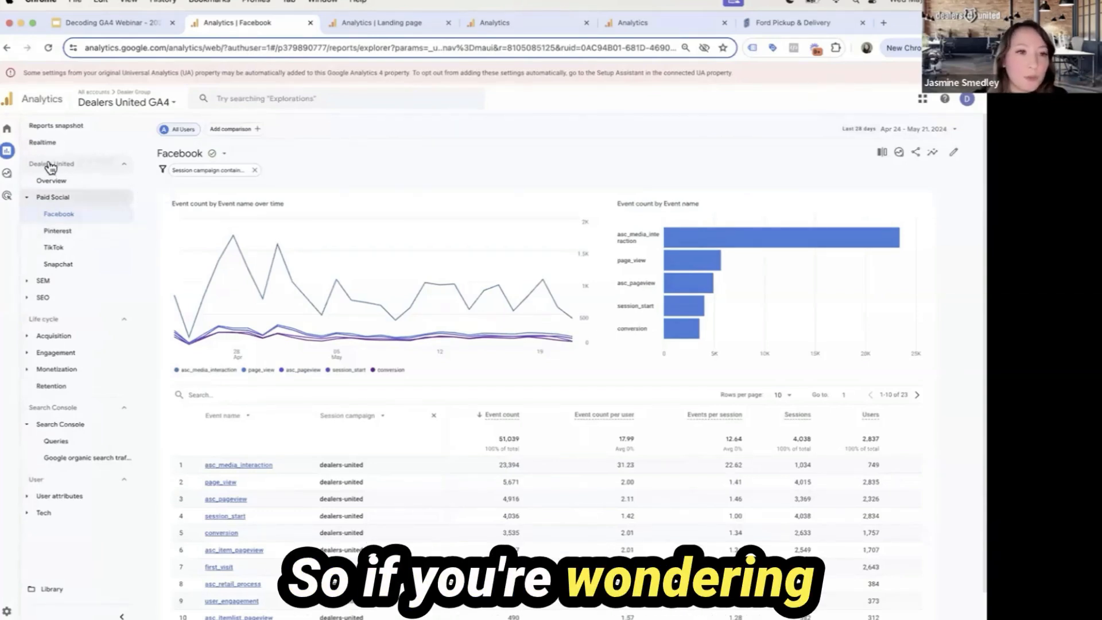
pyautogui.click(94, 281)
pyautogui.click(70, 332)
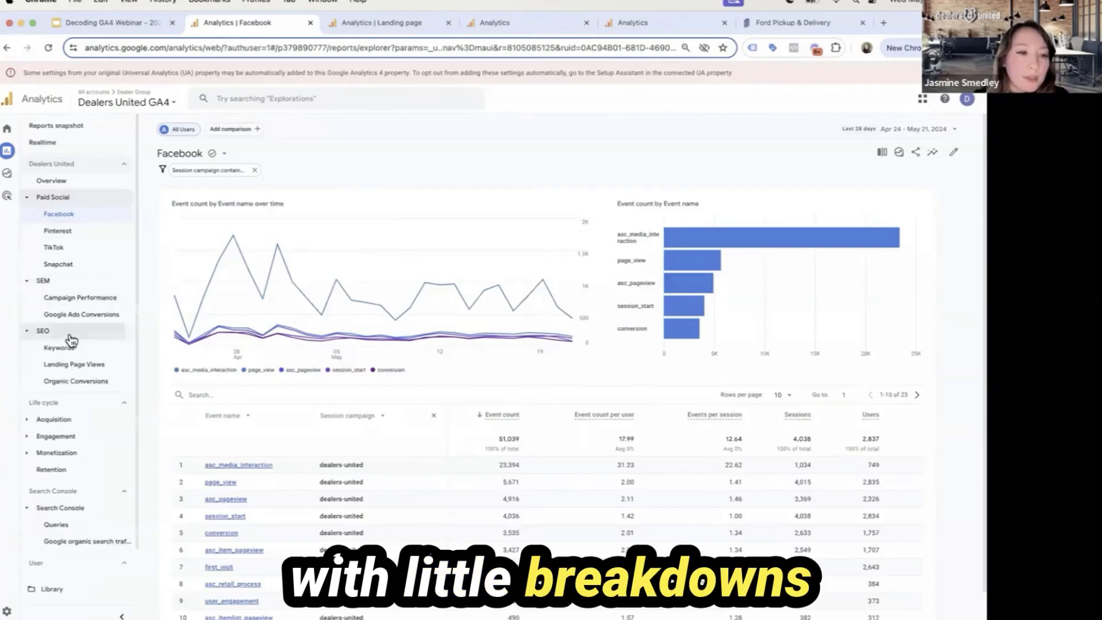
# Open the Dealers United collection from the Library for editing and search the available detail reports for "tr"
pyautogui.click(82, 591)
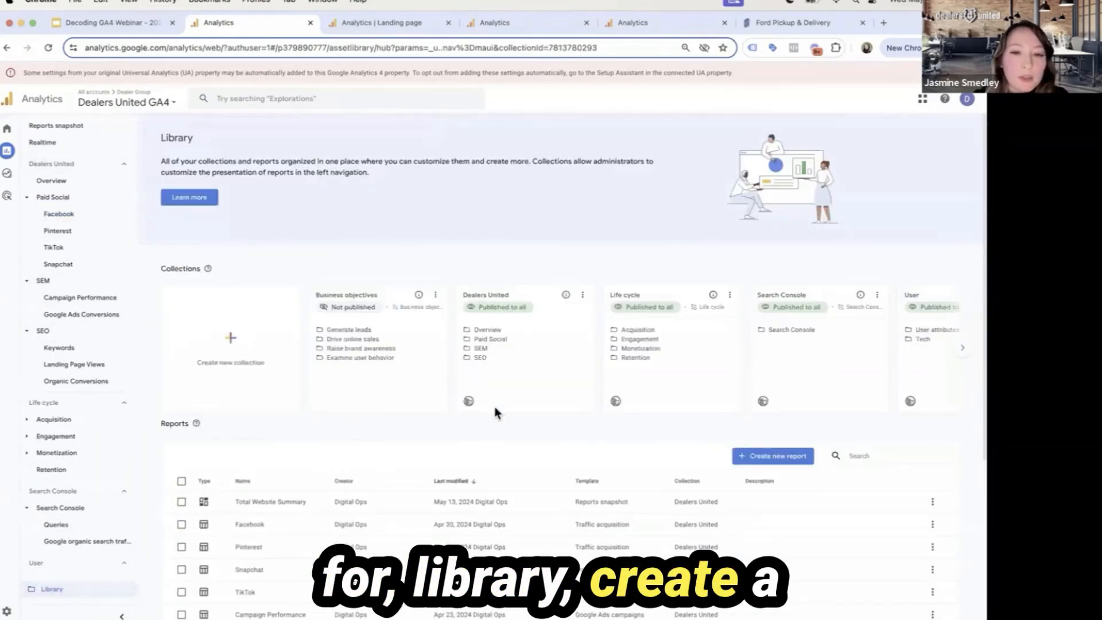
pyautogui.click(583, 295)
pyautogui.click(599, 343)
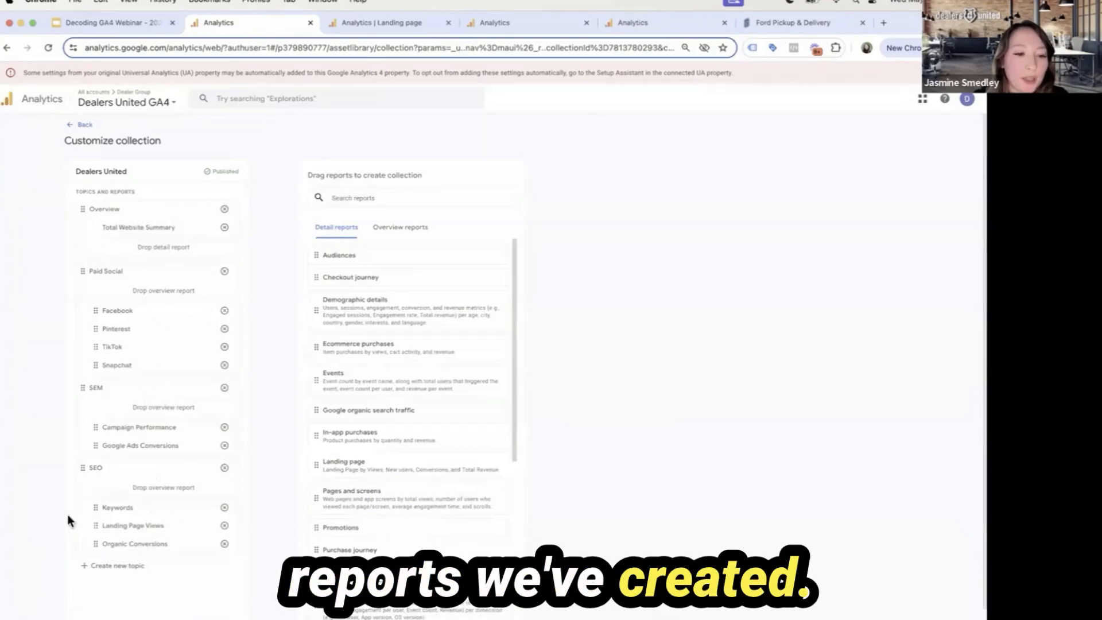
pyautogui.click(351, 197)
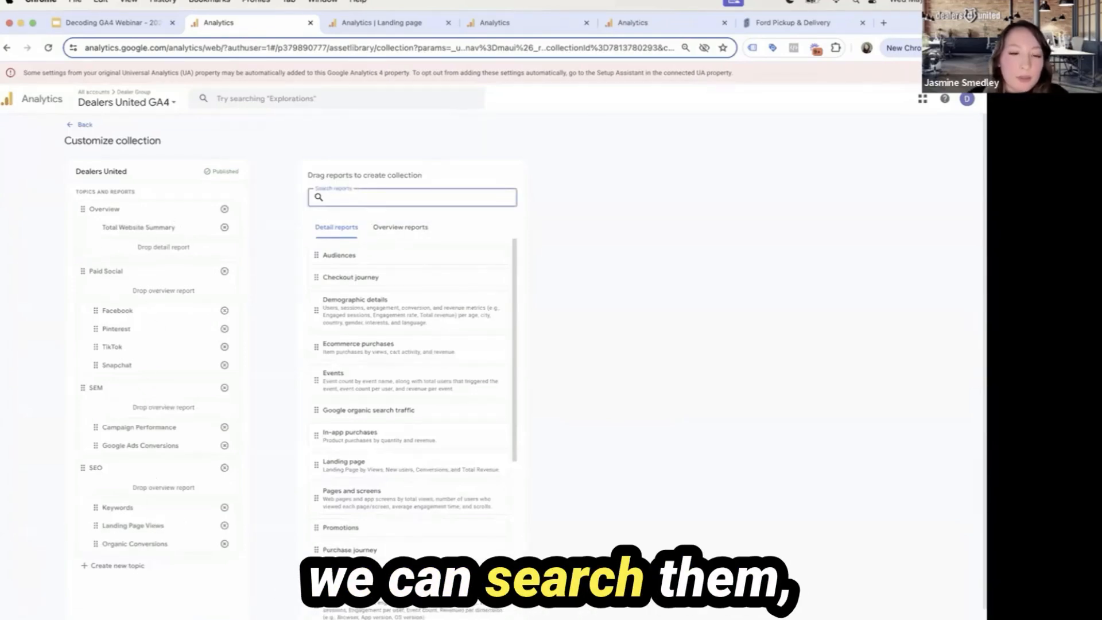
pyautogui.write('tr')
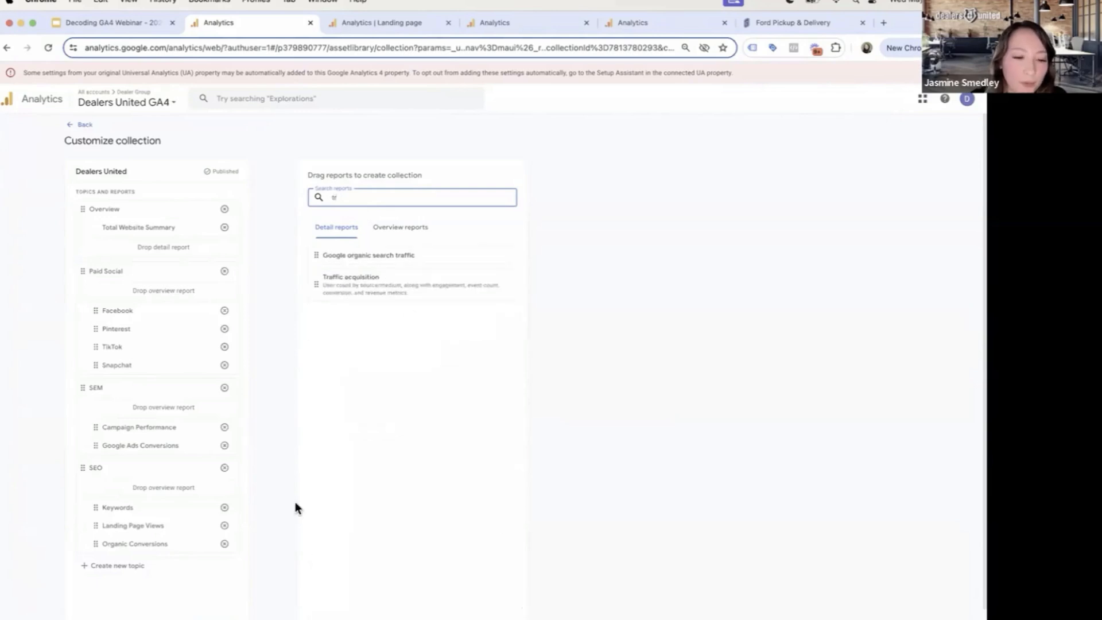
# View the save options for the Dealers United collection and the publish option for the Business objectives collection in the Library
pyautogui.scroll(-1, 221, 597)
pyautogui.click(216, 614)
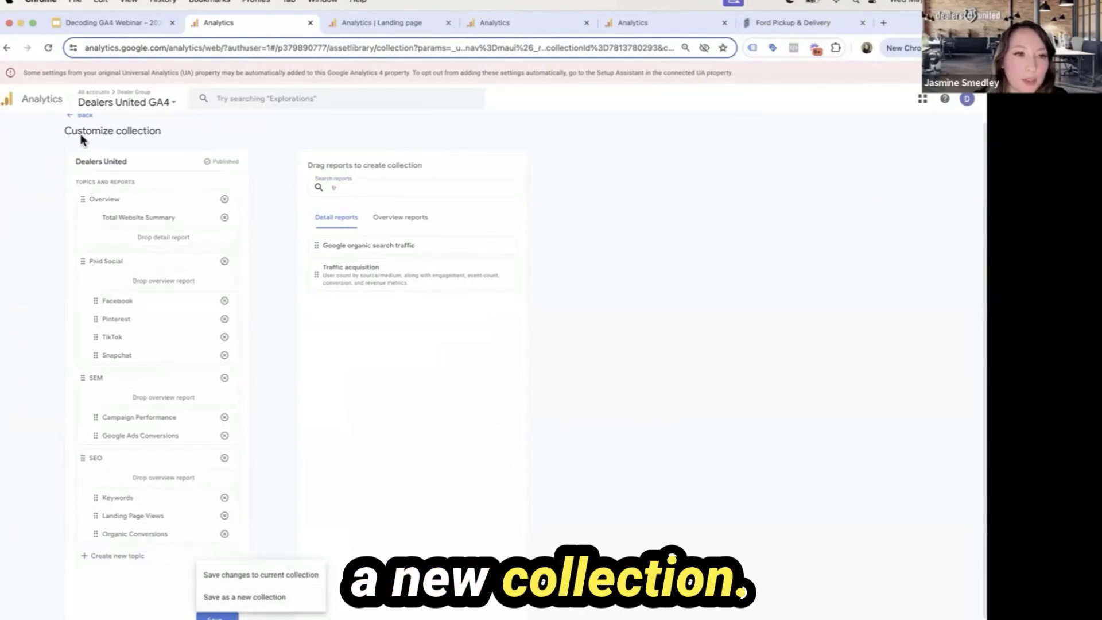
pyautogui.click(80, 117)
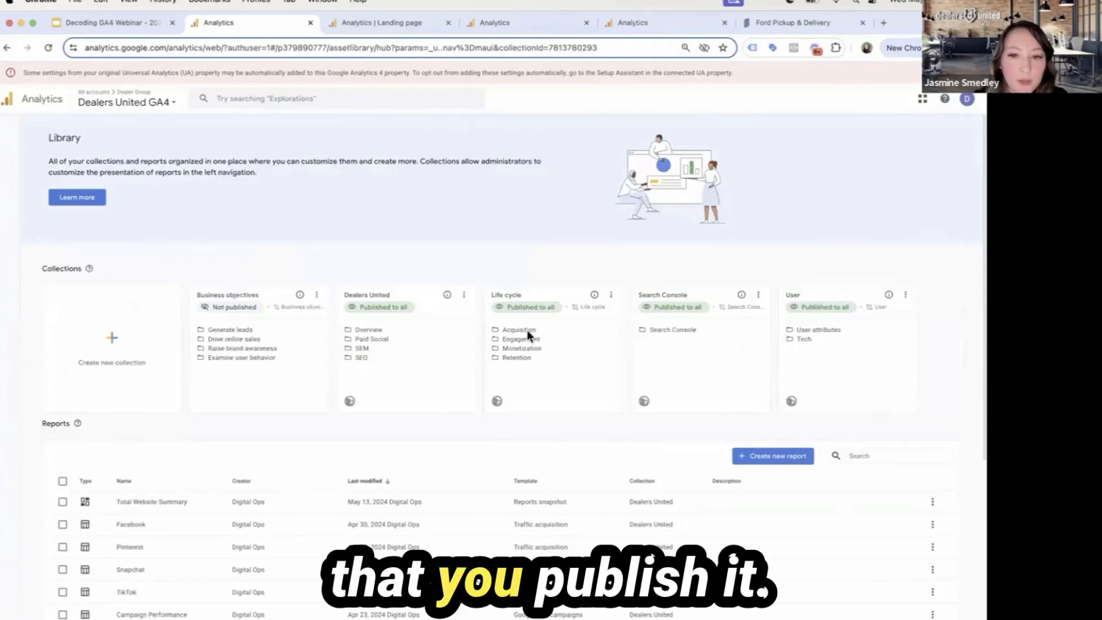
pyautogui.click(435, 295)
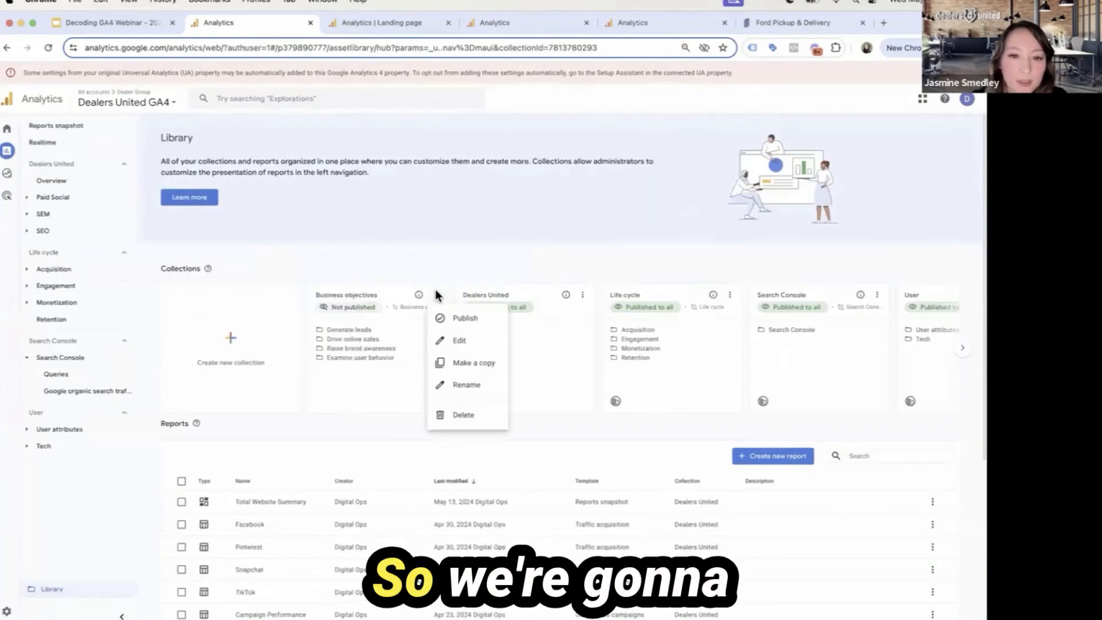
pyautogui.click(459, 318)
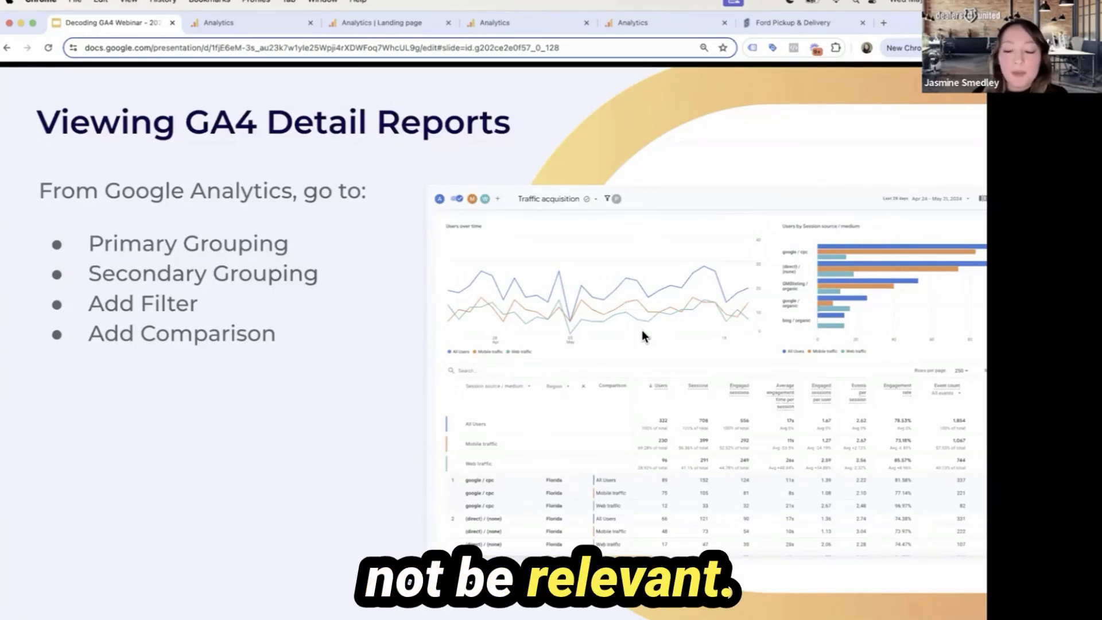
# Advance the presentation through the How To Edit Reports slides up to item 5 on adding filters and comparisons
pyautogui.press('Right')
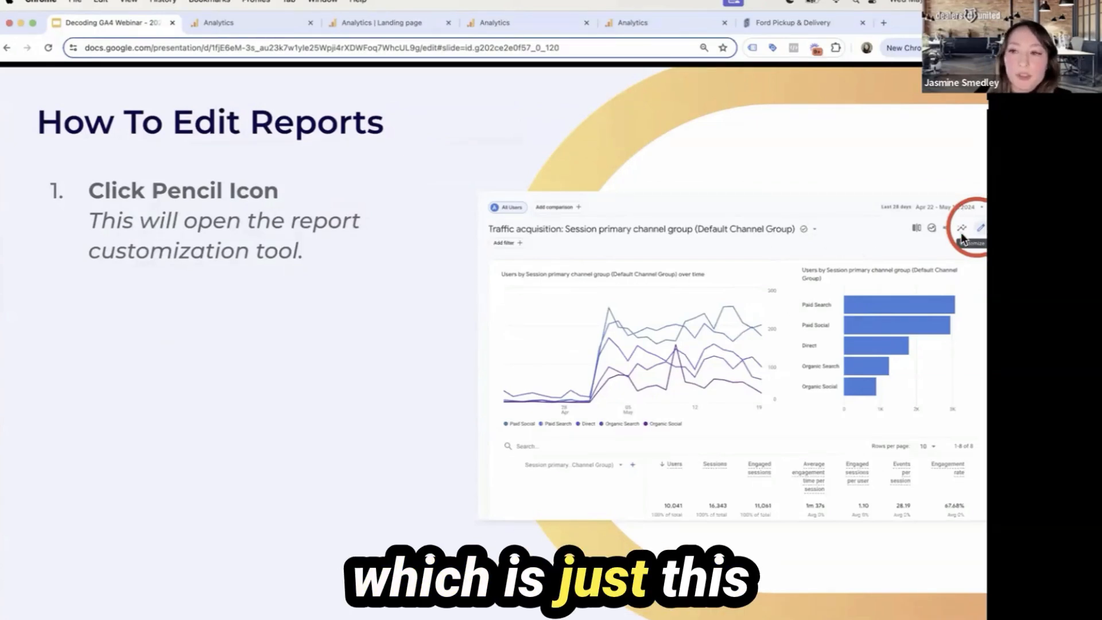
pyautogui.press('Right')
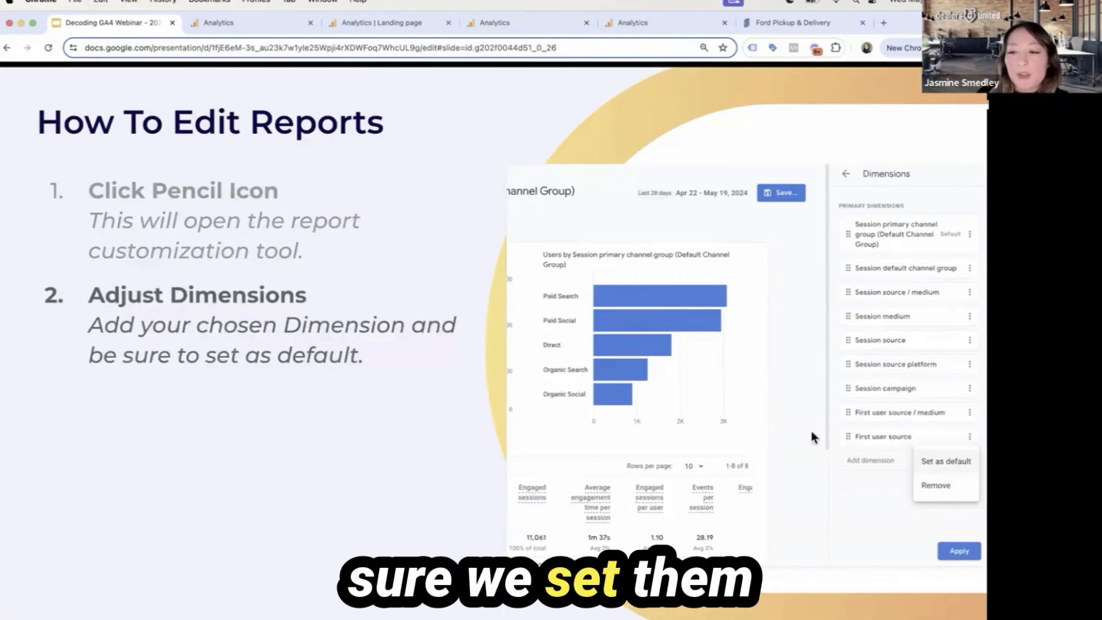
pyautogui.press('Right')
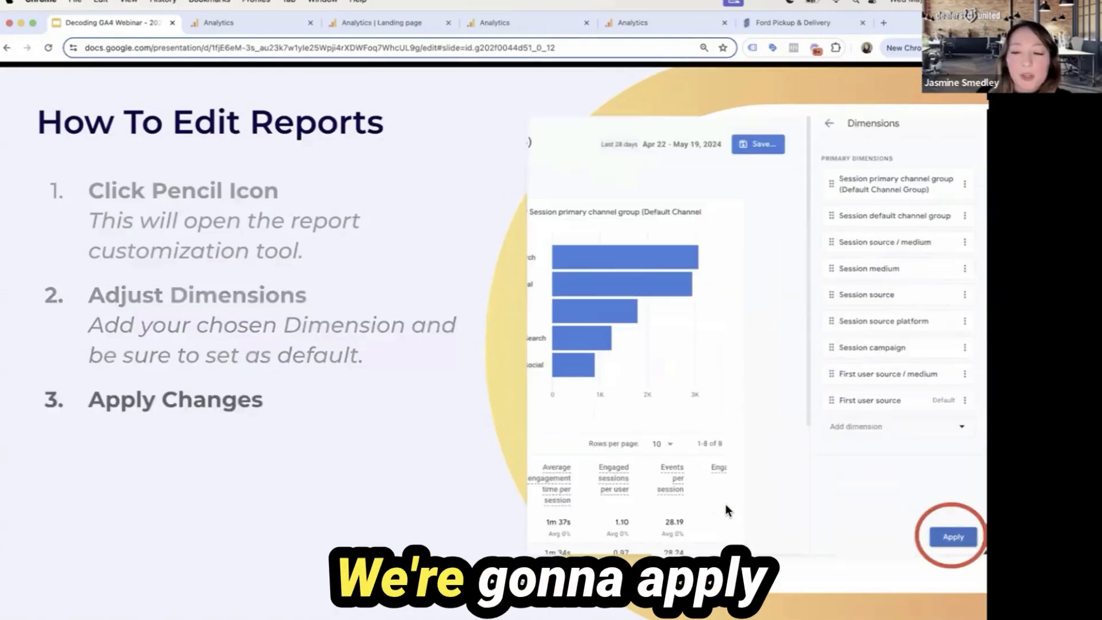
pyautogui.press('Right')
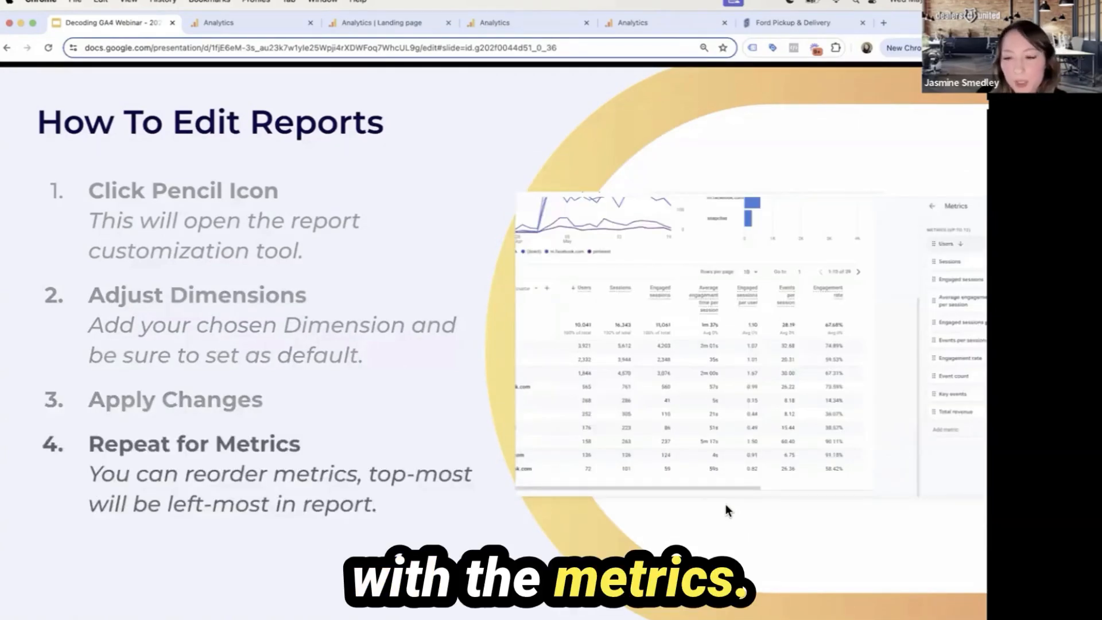
pyautogui.press('Right')
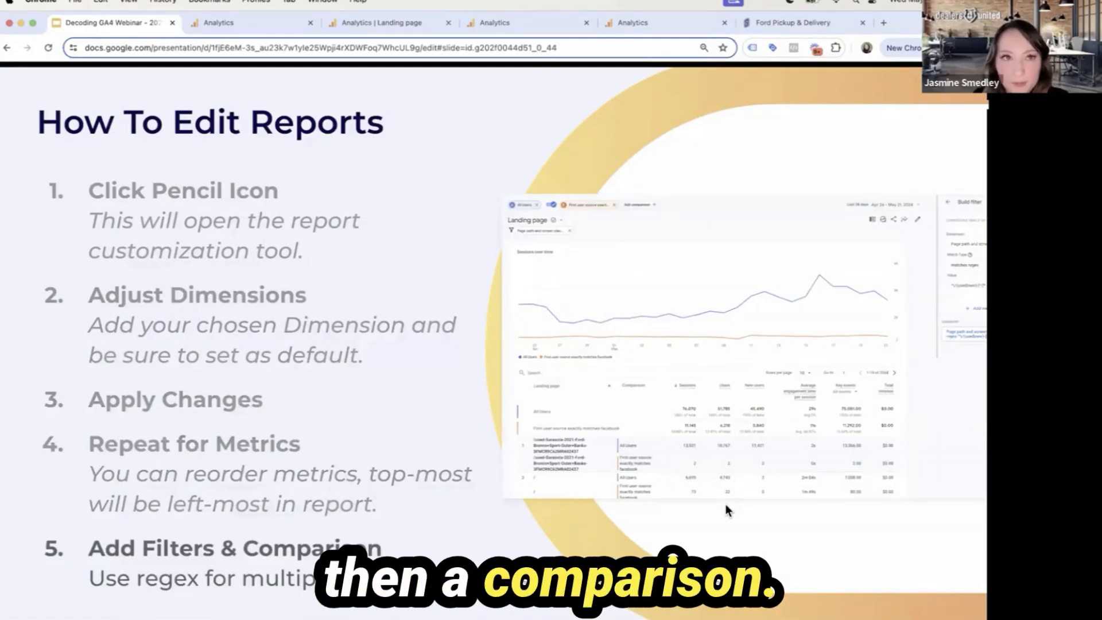
# Clear the Sarasota Ford Landing page report in Google Analytics of its Session source / medium dimension, landing page filter and Florida region comparison
pyautogui.click(385, 18)
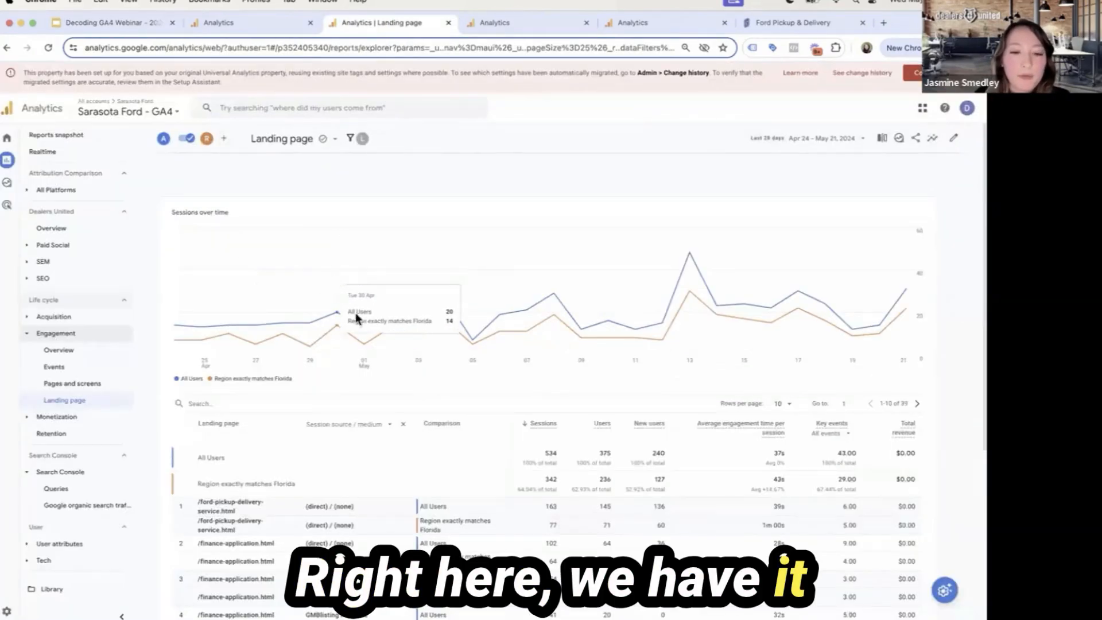
pyautogui.click(403, 425)
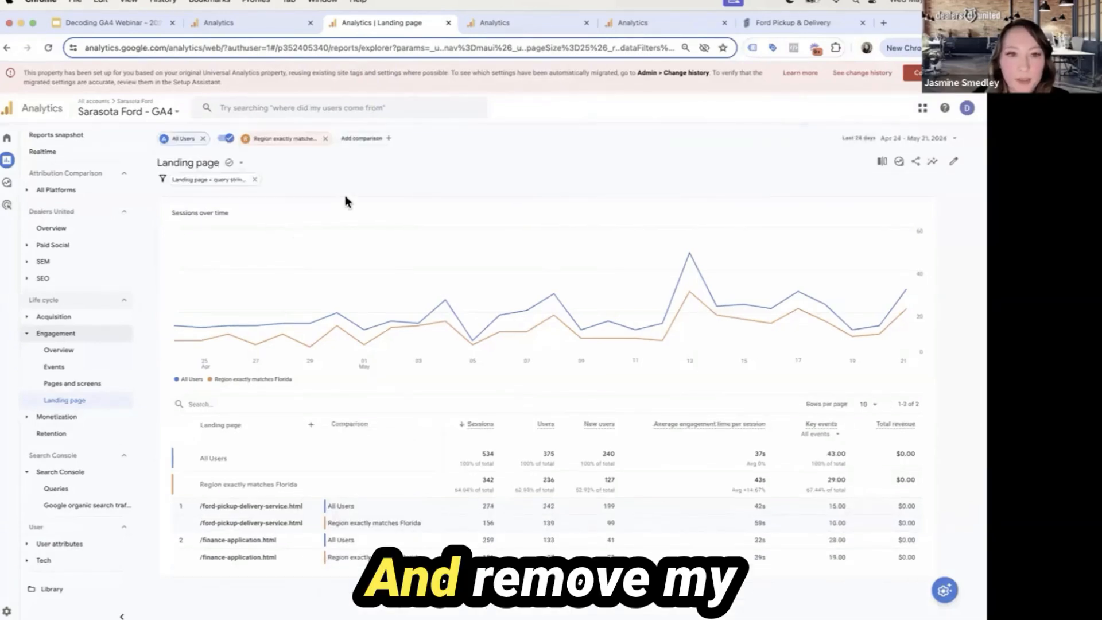
pyautogui.click(255, 179)
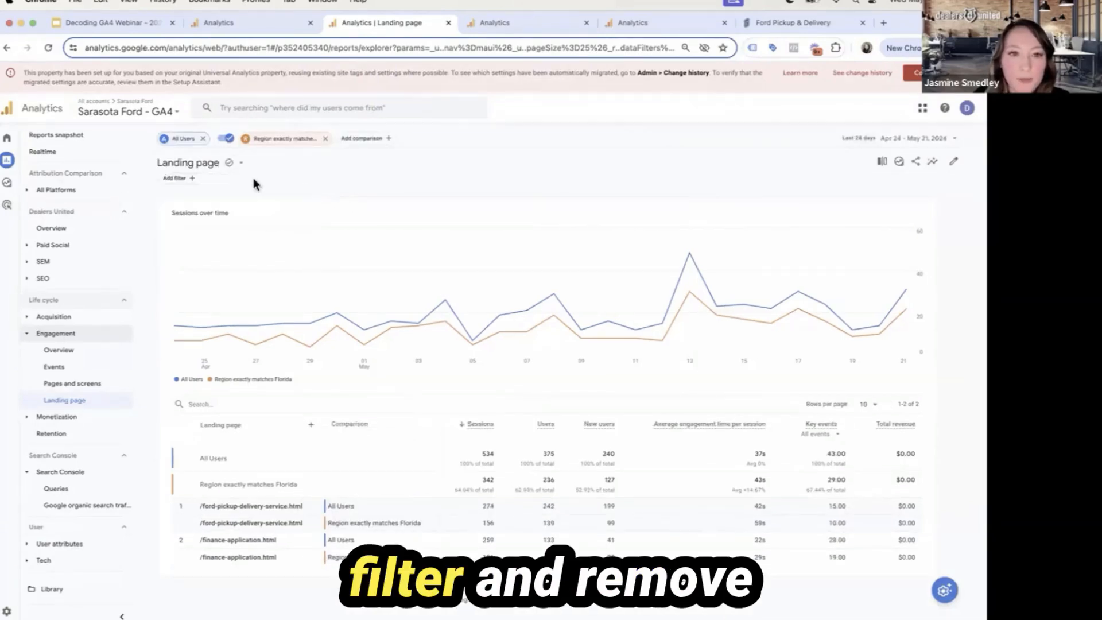
pyautogui.click(325, 139)
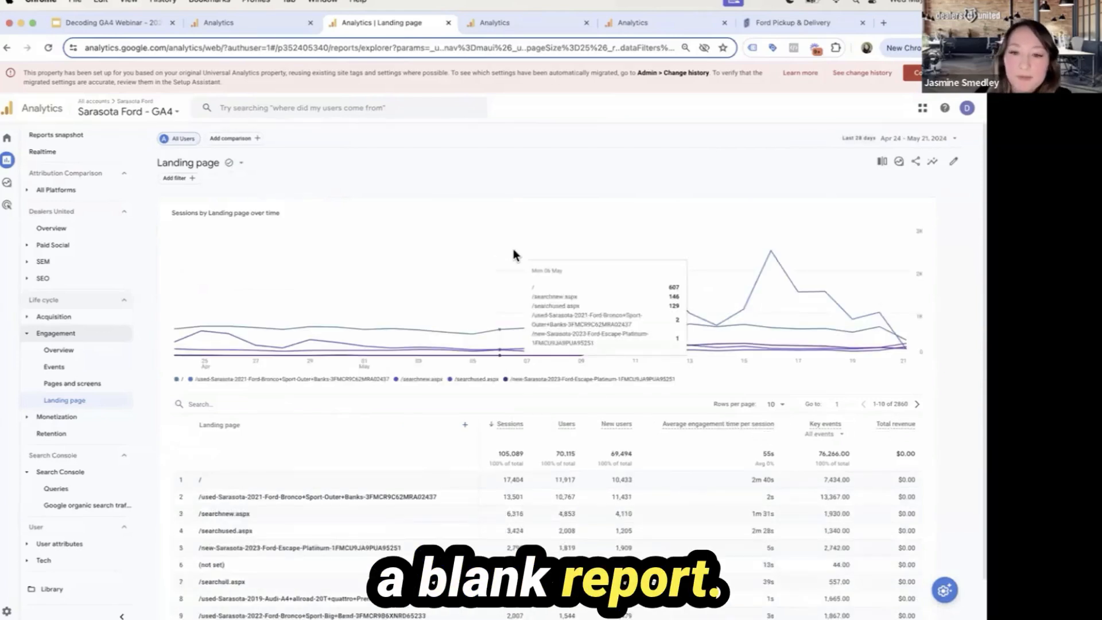
# Customize the Landing page report by adding the Event name dimension, set it as default and apply the change
pyautogui.click(958, 162)
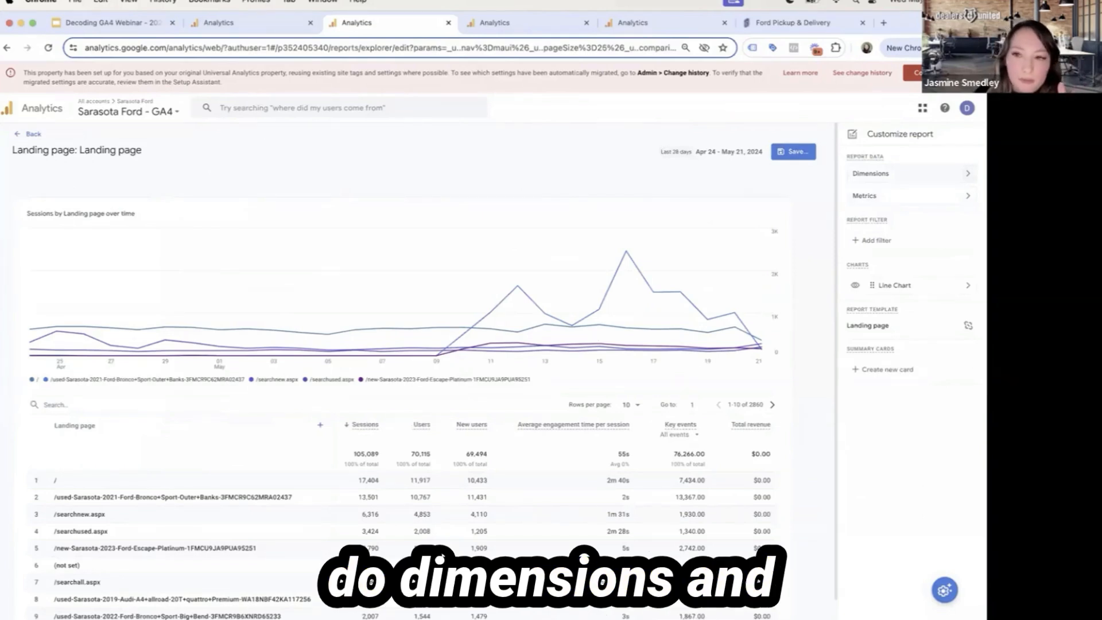
pyautogui.click(965, 174)
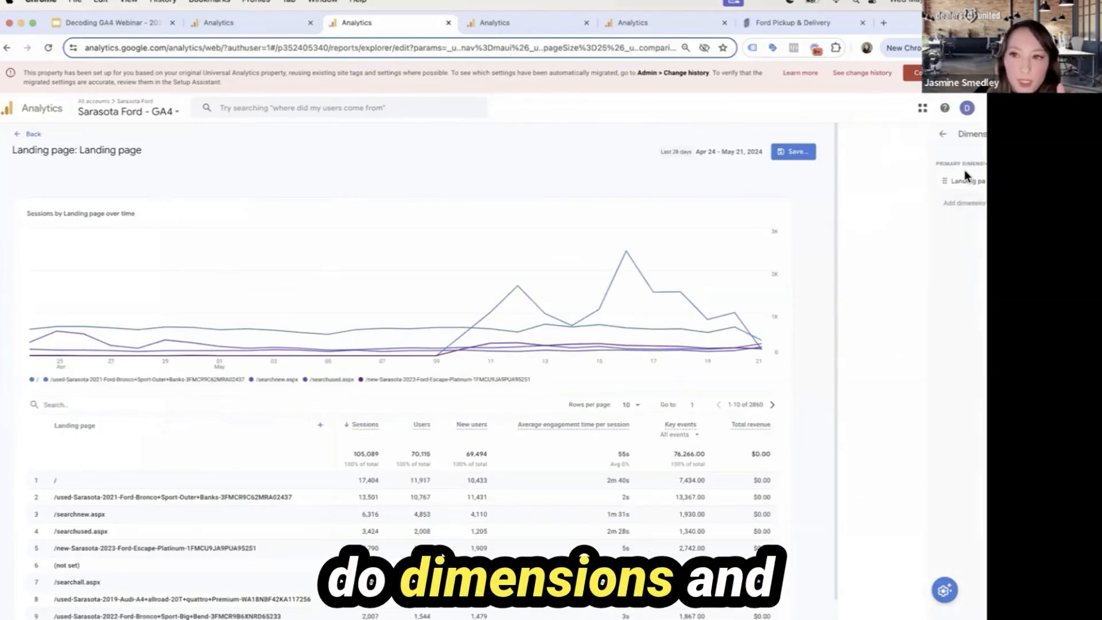
pyautogui.click(962, 204)
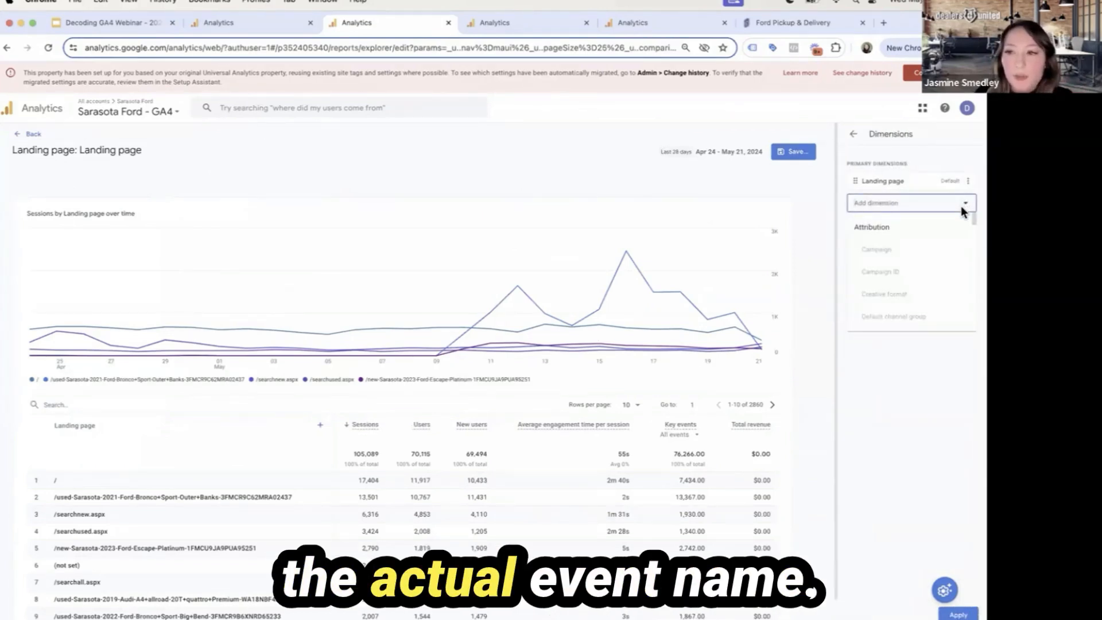
pyautogui.write('event name')
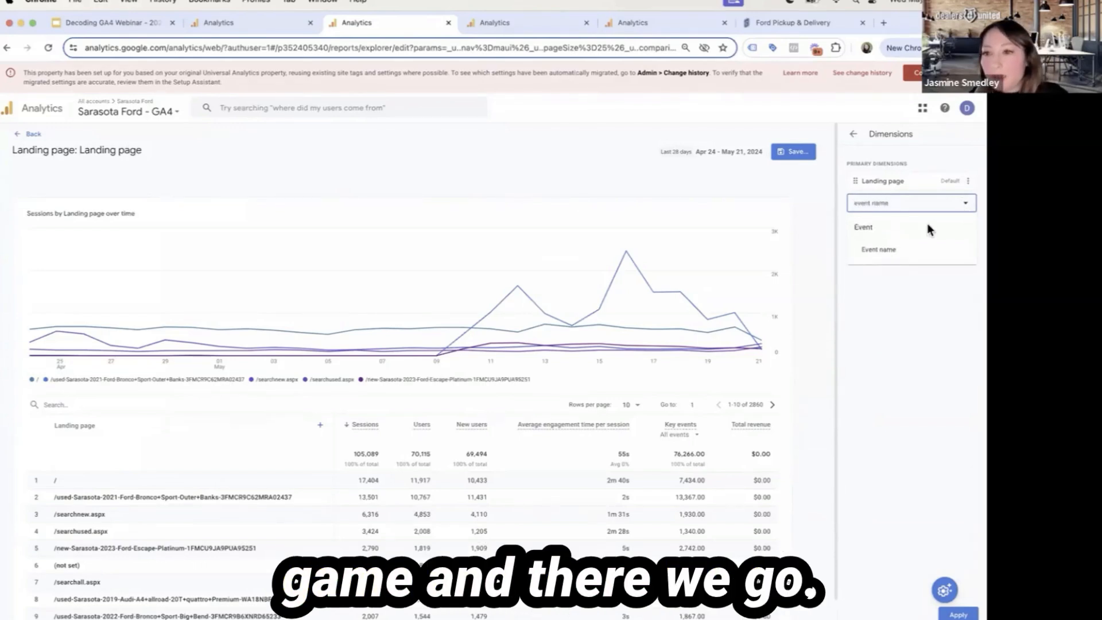
pyautogui.click(934, 249)
pyautogui.click(925, 226)
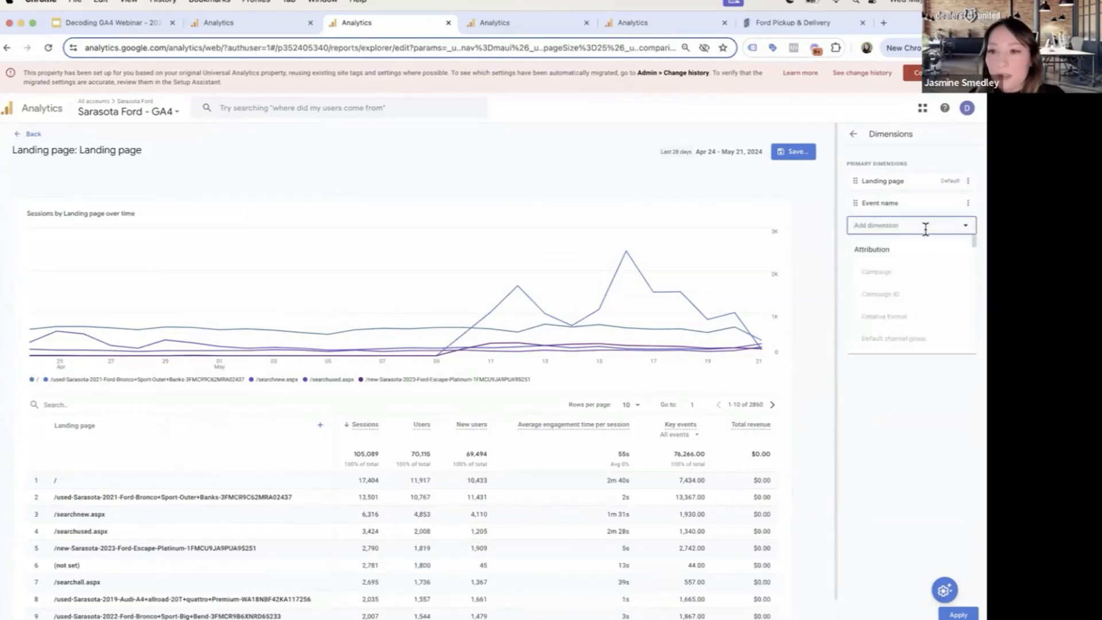
pyautogui.click(967, 203)
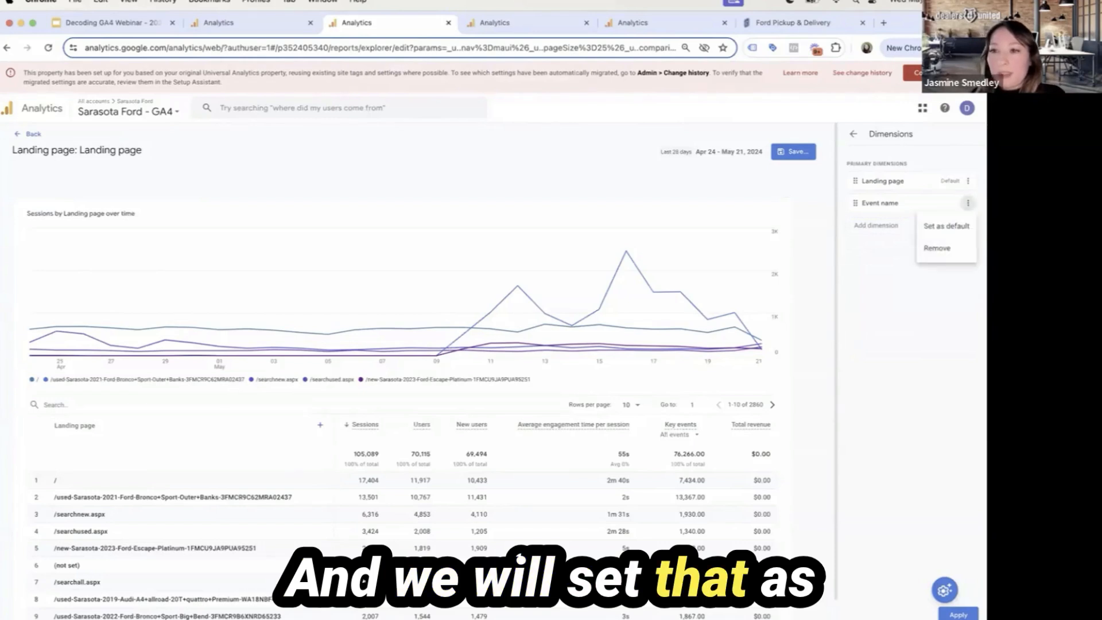
pyautogui.click(966, 228)
pyautogui.click(957, 614)
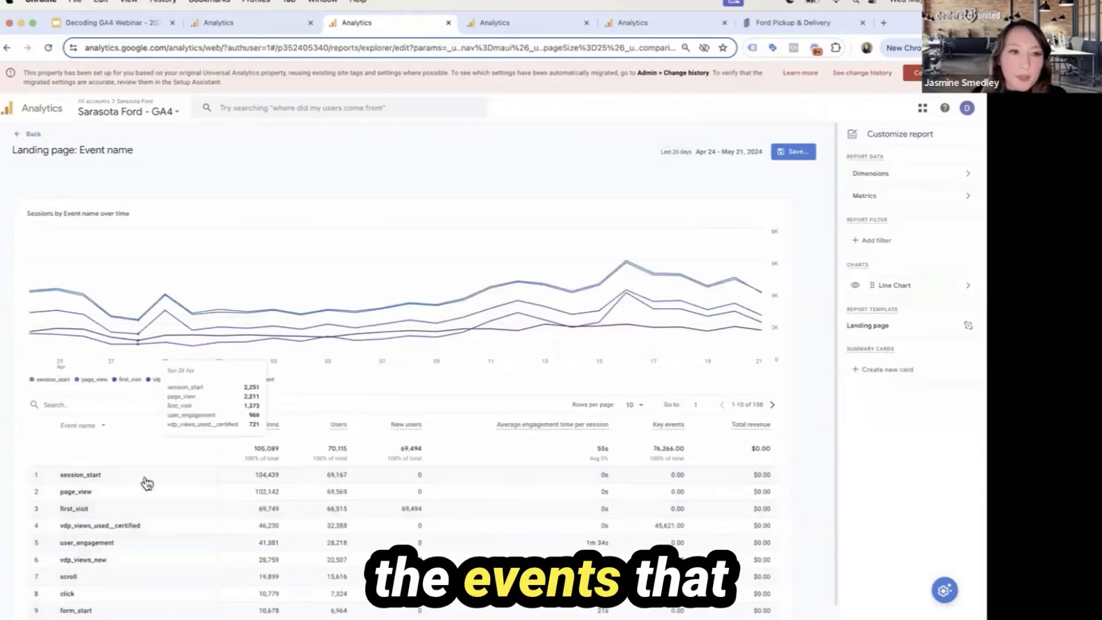
# Remove the Total revenue metric from the customized Landing page report and add the Event count metric
pyautogui.click(956, 196)
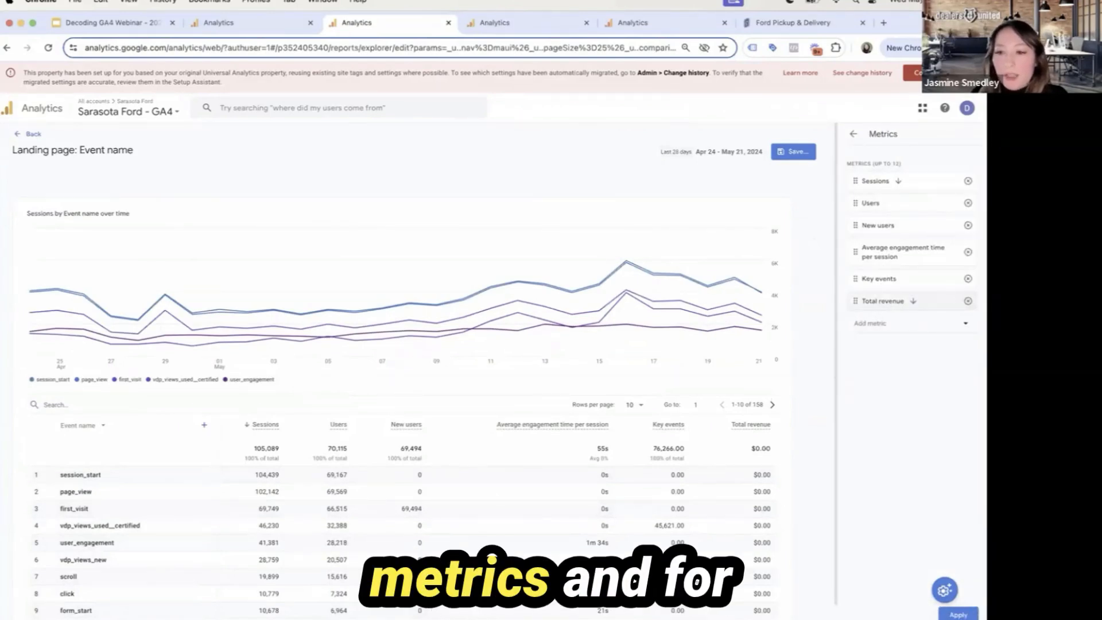
pyautogui.click(967, 301)
pyautogui.click(964, 303)
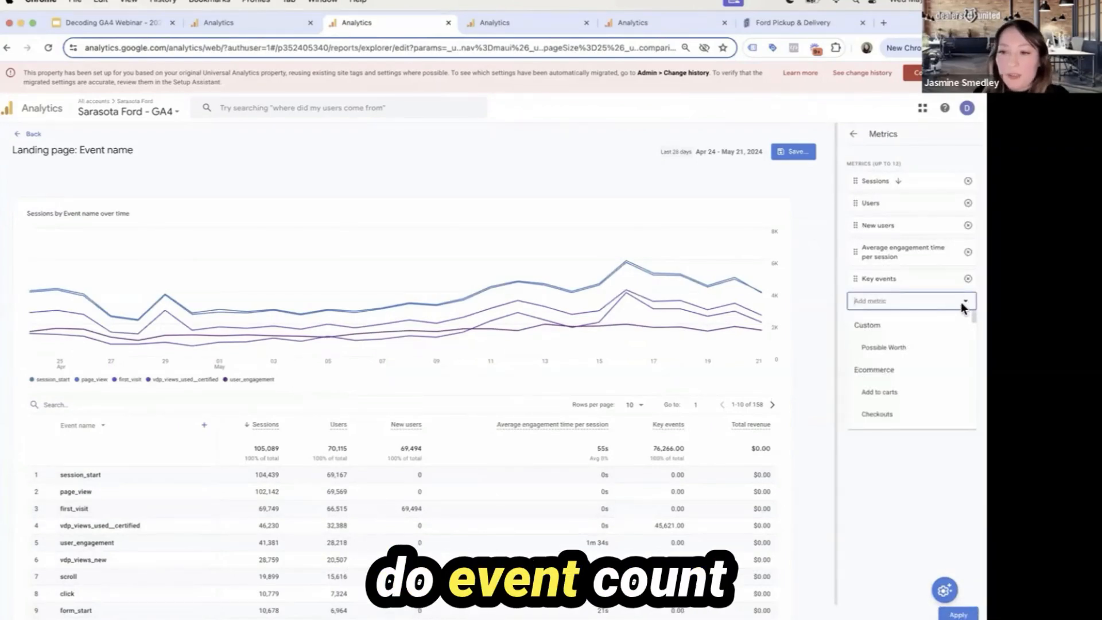
pyautogui.write('event cou')
pyautogui.click(907, 348)
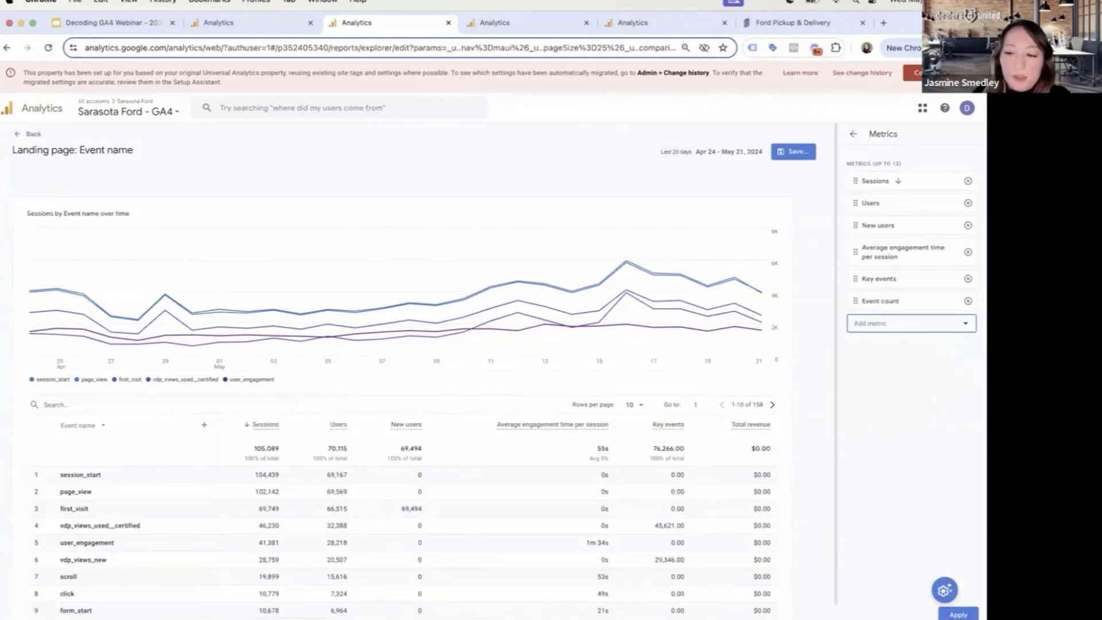
# Move Event count to the first place among the metrics, set it as default and apply the change
pyautogui.moveTo(933, 309); pyautogui.dragTo(915, 182)
pyautogui.click(909, 181)
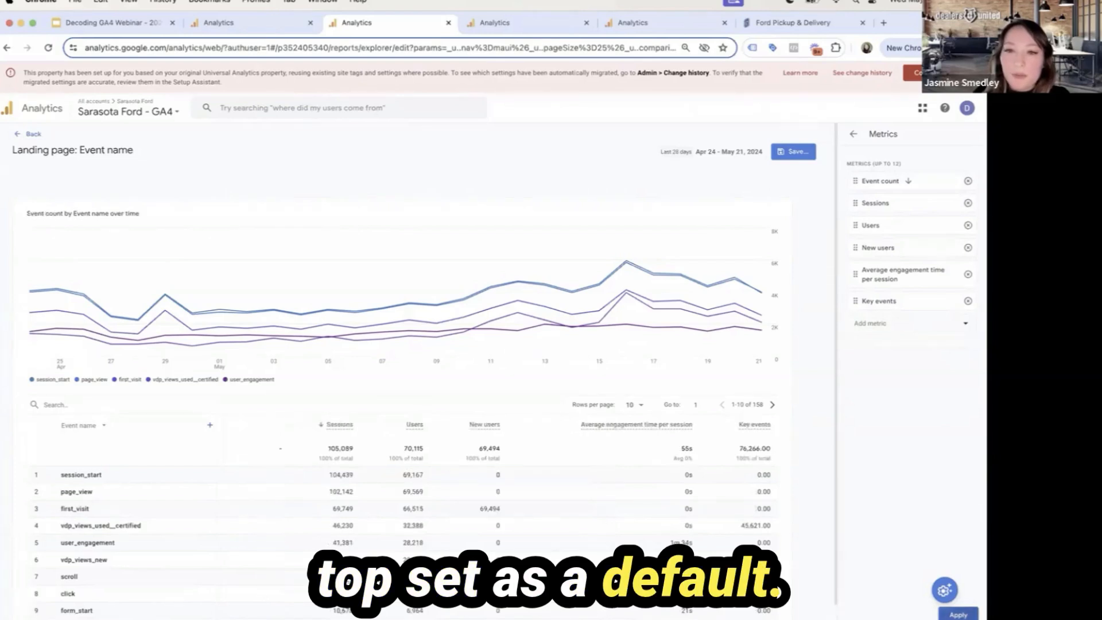
pyautogui.click(958, 614)
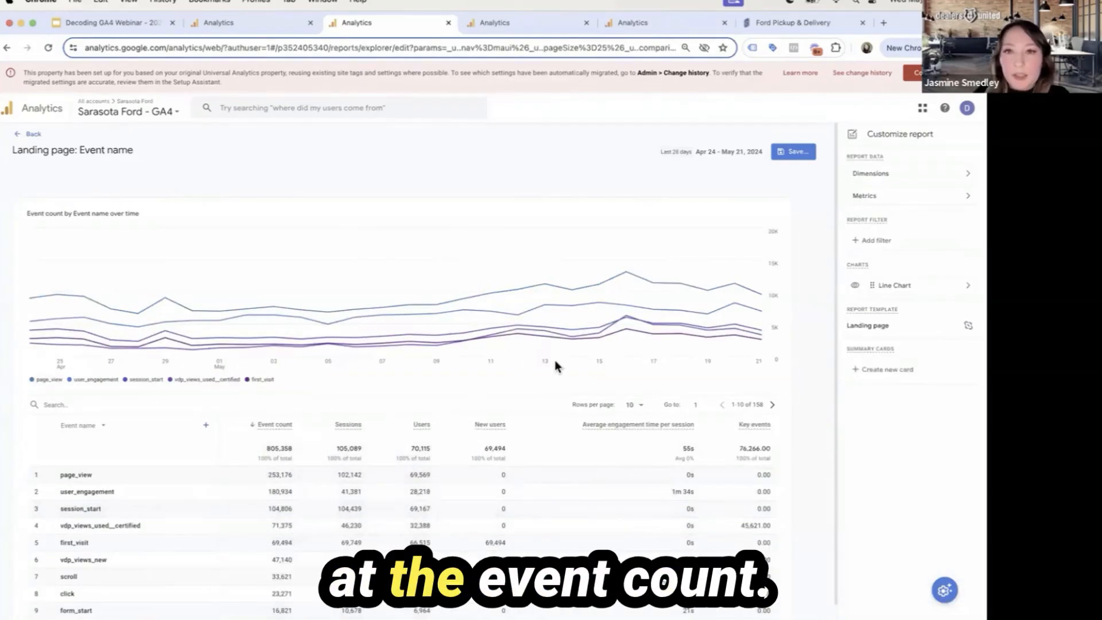
# Build a report filter where Page path and screen class exactly matches /finance-application.html
pyautogui.click(919, 240)
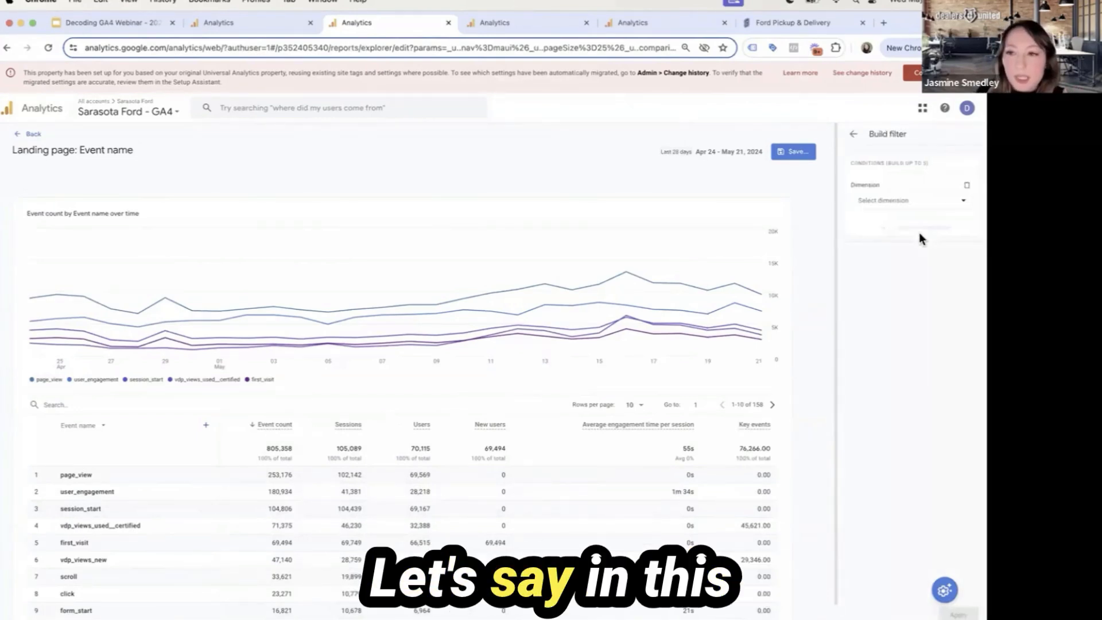
pyautogui.click(912, 203)
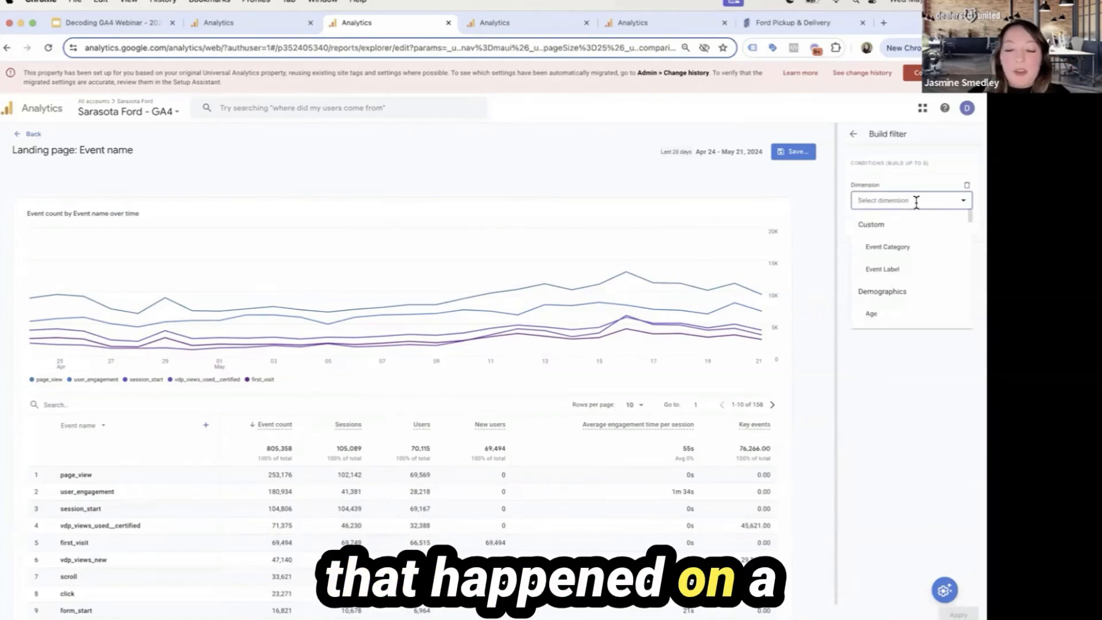
pyautogui.write('page')
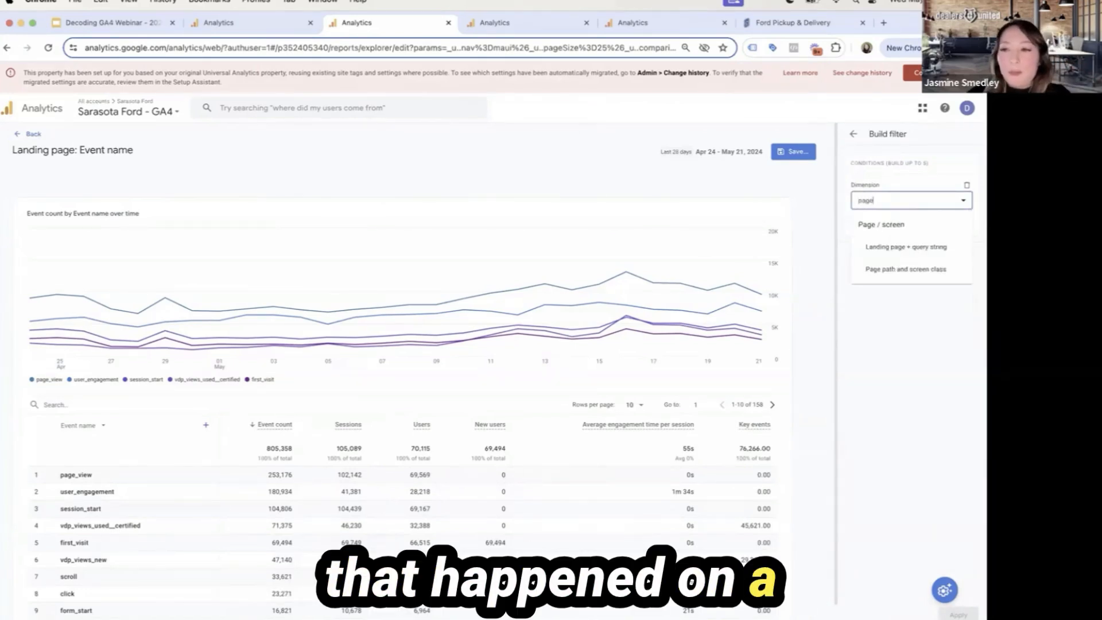
pyautogui.click(939, 270)
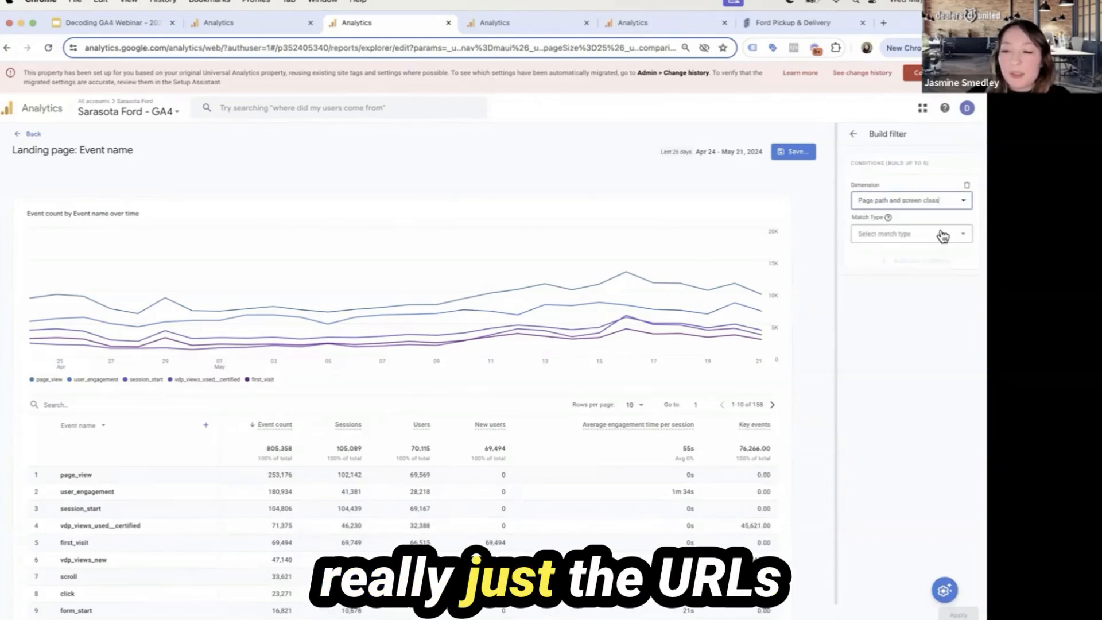
pyautogui.click(941, 233)
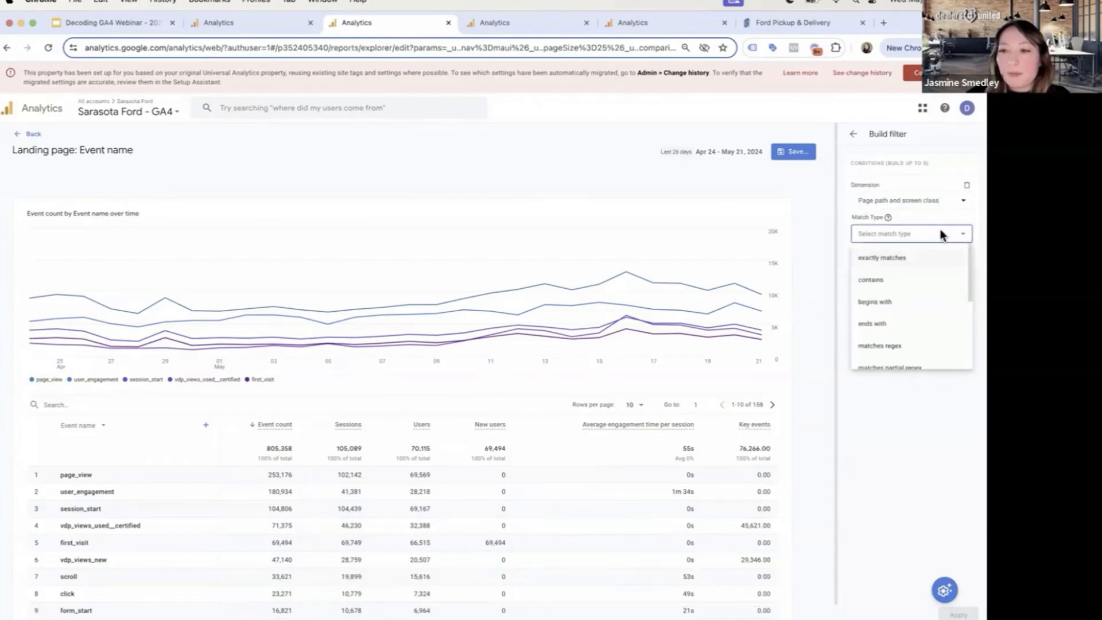
pyautogui.click(945, 258)
pyautogui.click(952, 267)
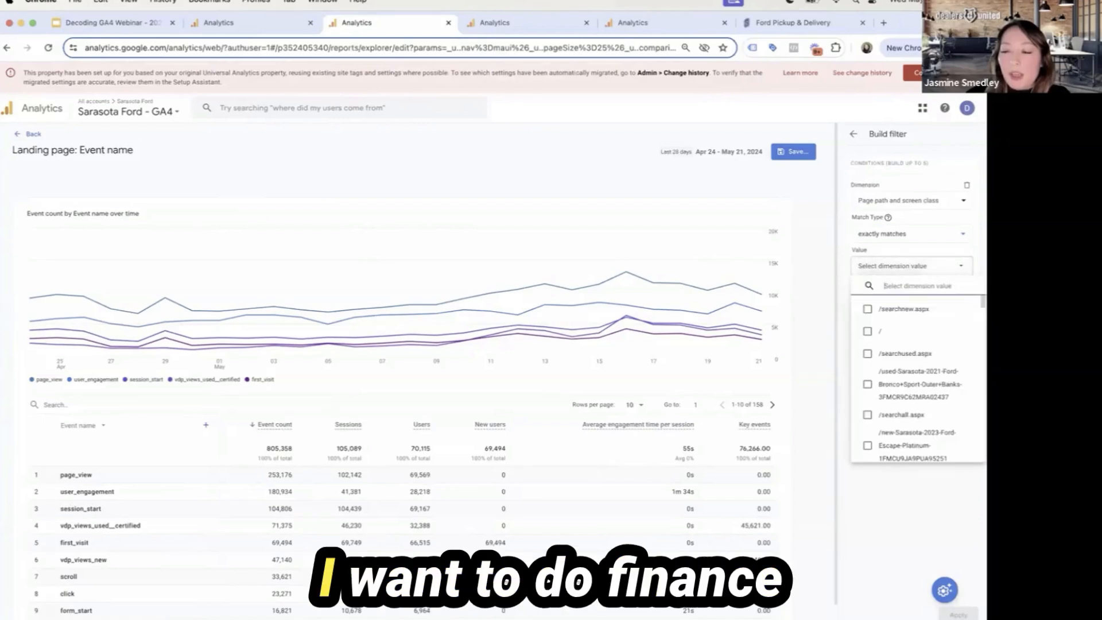
pyautogui.write('finan')
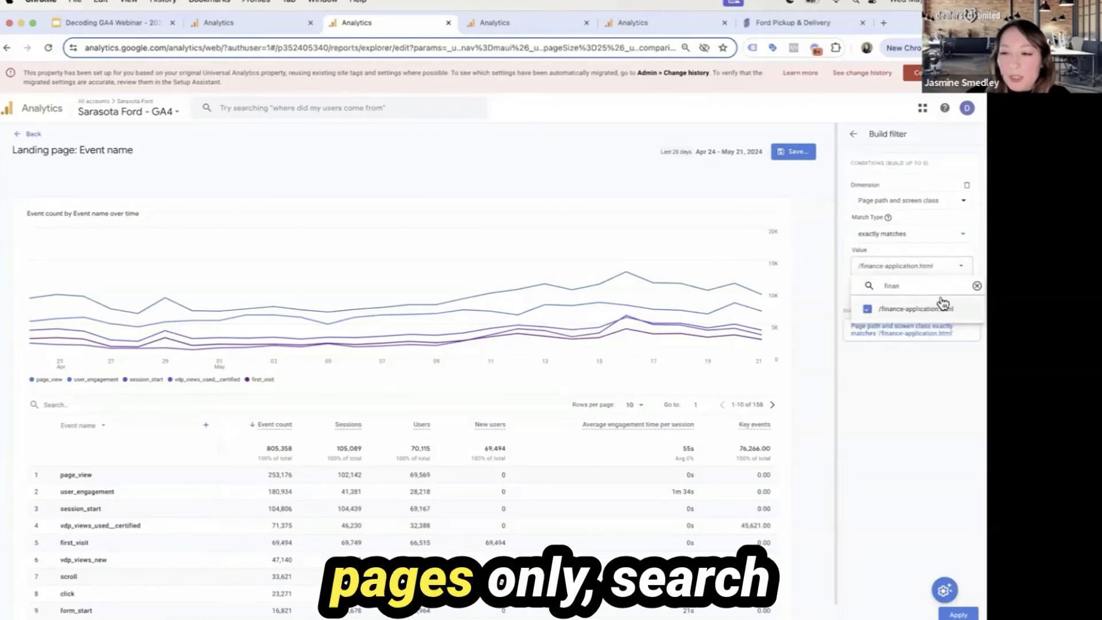
# Add /searchnew.aspx, /searchused.aspx and /searchall.aspx to the filter's values and apply the filter
pyautogui.press('BackSpace')
pyautogui.press('BackSpace')
pyautogui.press('BackSpace')
pyautogui.press('BackSpace')
pyautogui.press('BackSpace')
pyautogui.write('sear')
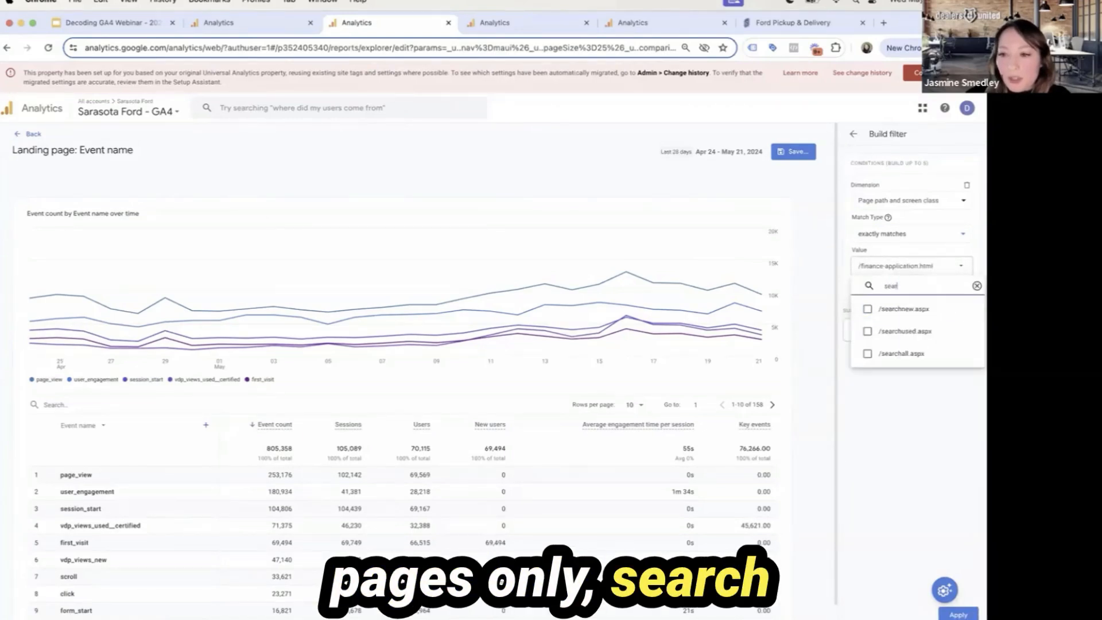
pyautogui.click(936, 316)
pyautogui.click(939, 333)
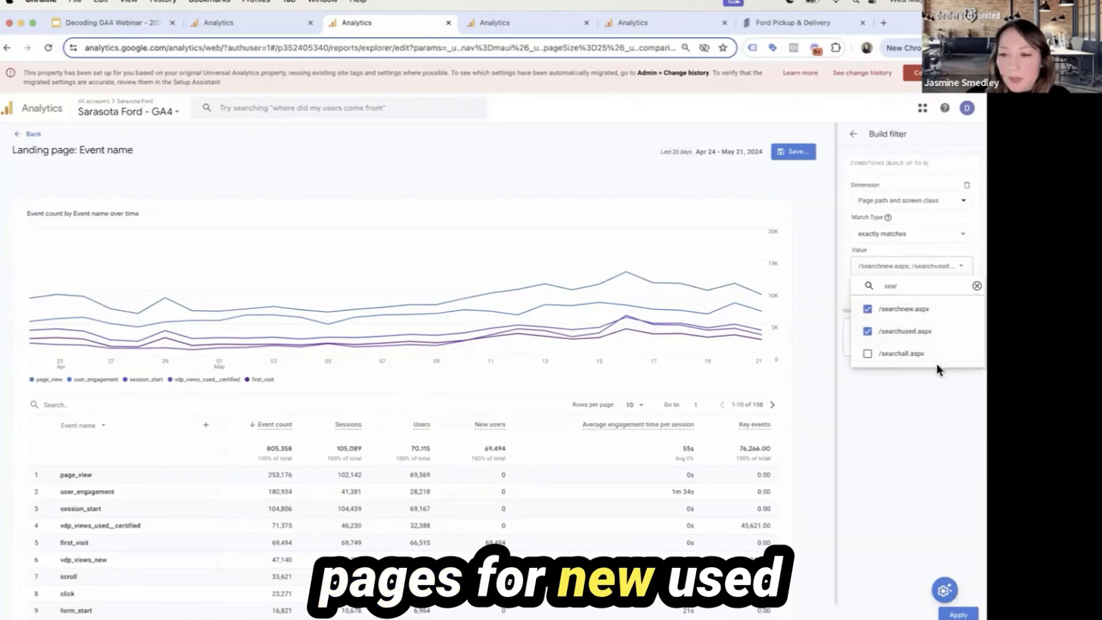
pyautogui.click(936, 359)
pyautogui.click(950, 501)
pyautogui.click(959, 615)
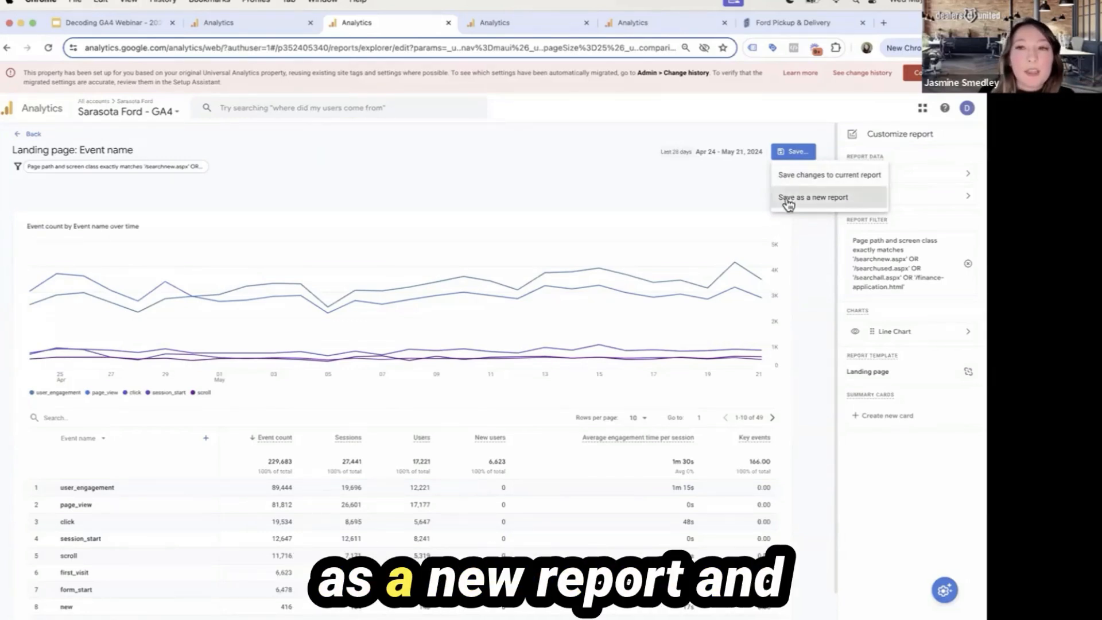
# Save the customized report as a new report named "Events On Finance and Search Pages"
pyautogui.click(788, 198)
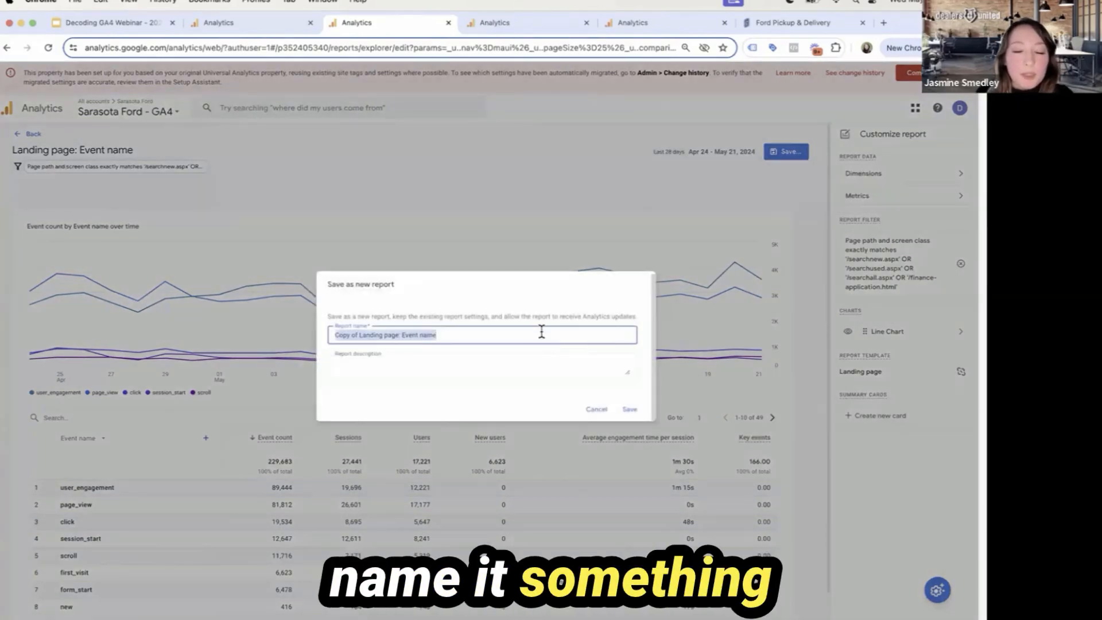
pyautogui.write('Events')
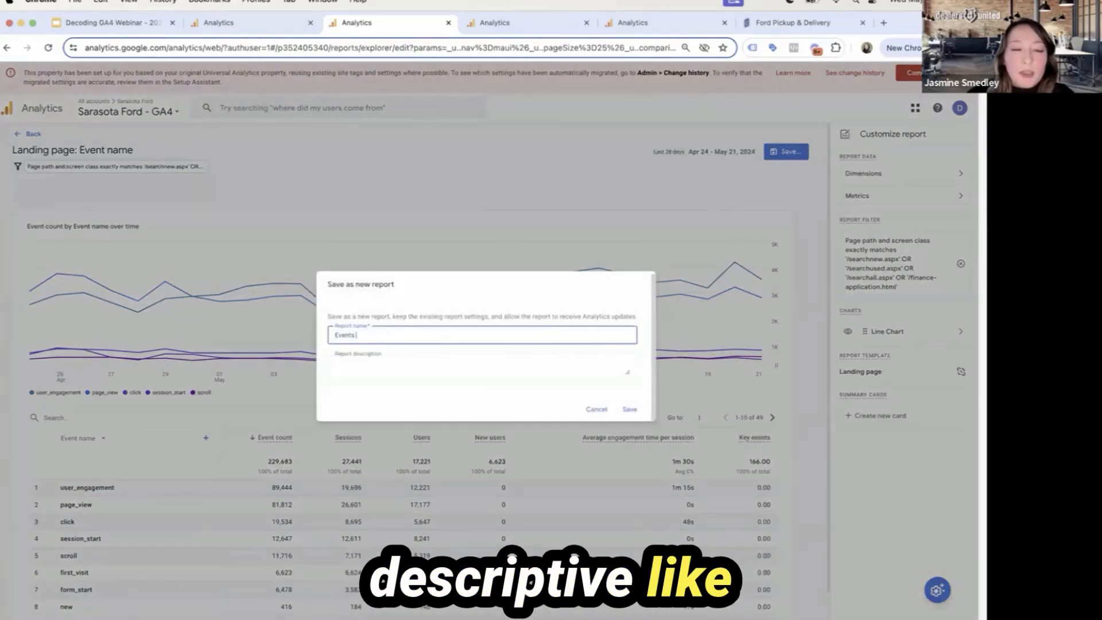
pyautogui.write(' On Fin')
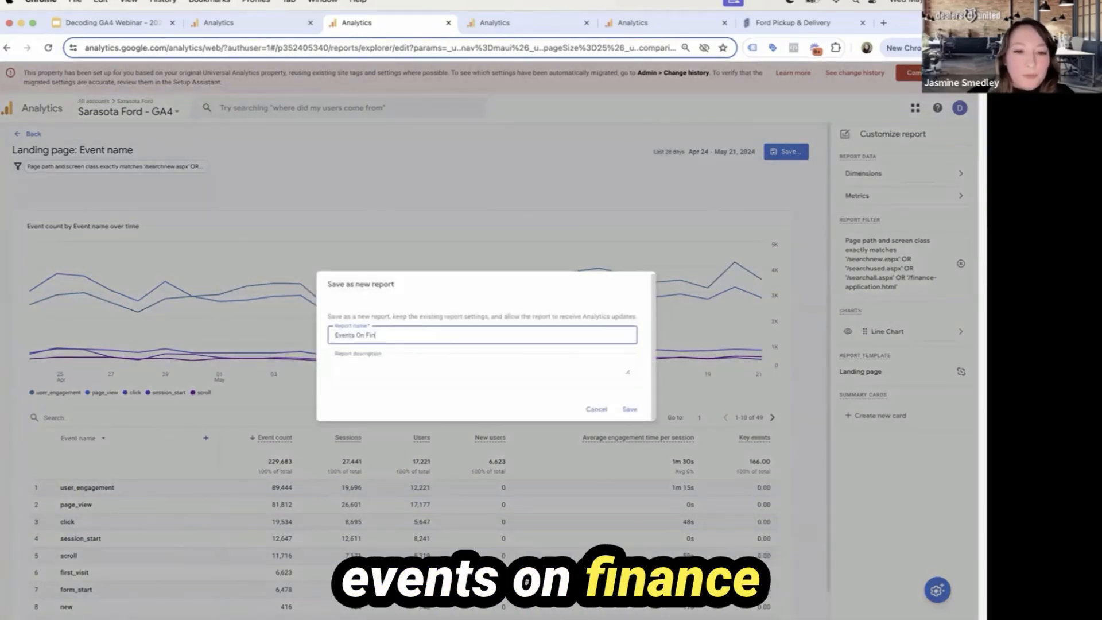
pyautogui.write('ance and Search P')
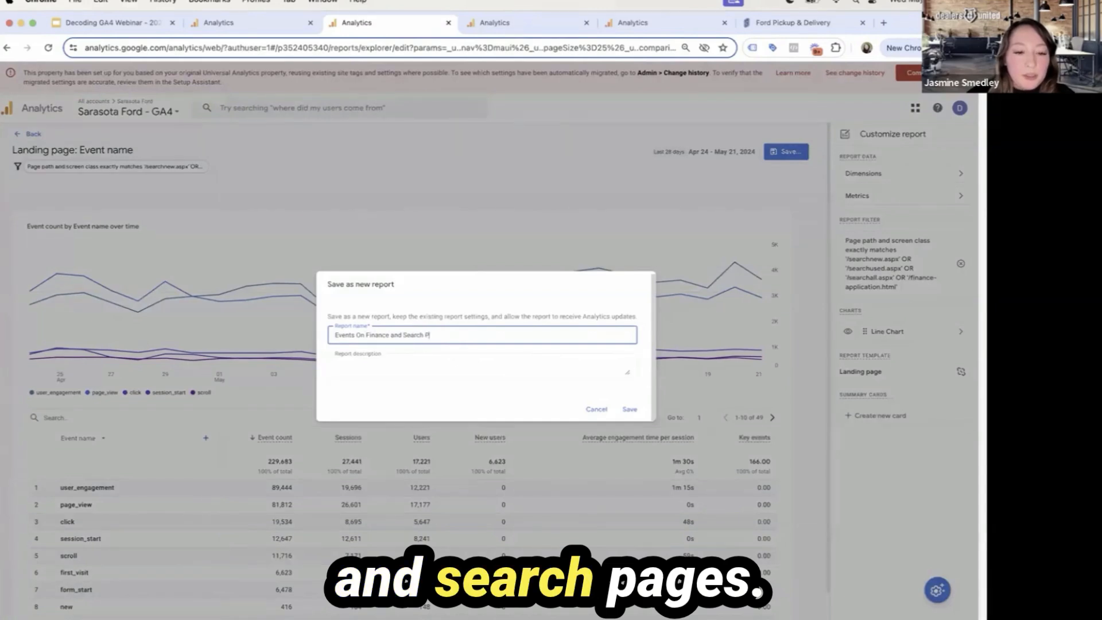
pyautogui.write('ages')
pyautogui.press('Return')
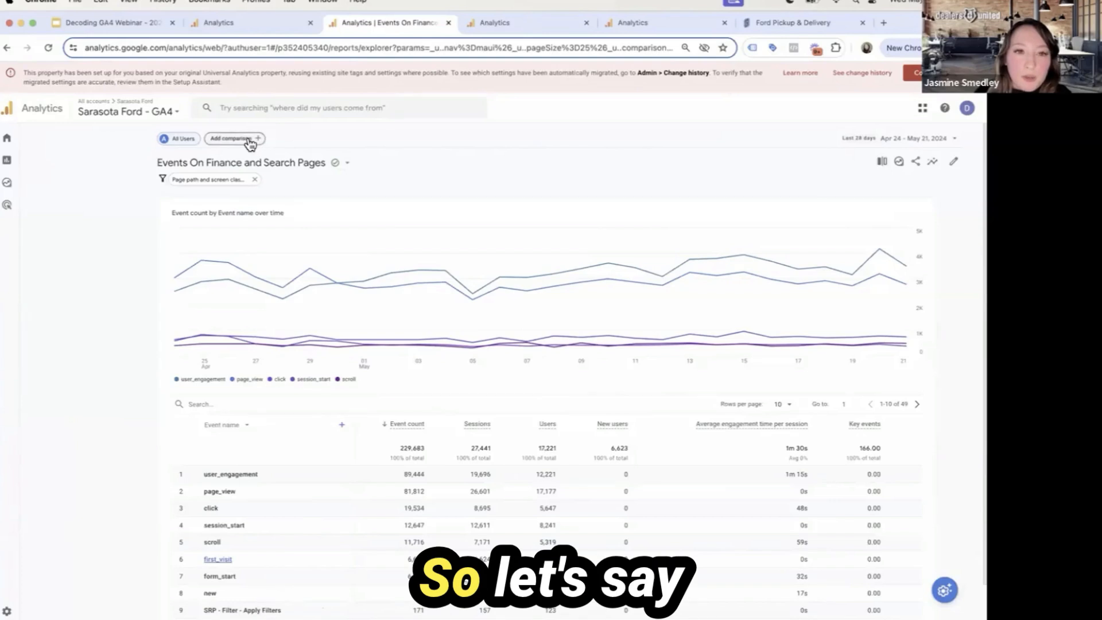
# Apply the Mobile traffic and Web traffic comparisons to the report alongside All Users
pyautogui.click(250, 141)
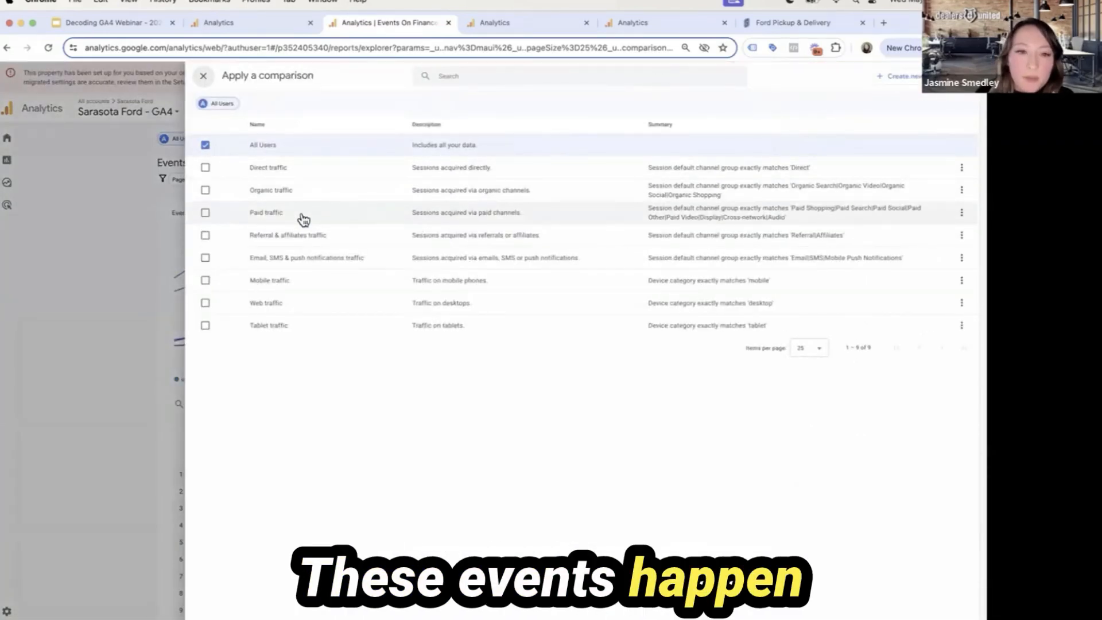
pyautogui.click(313, 280)
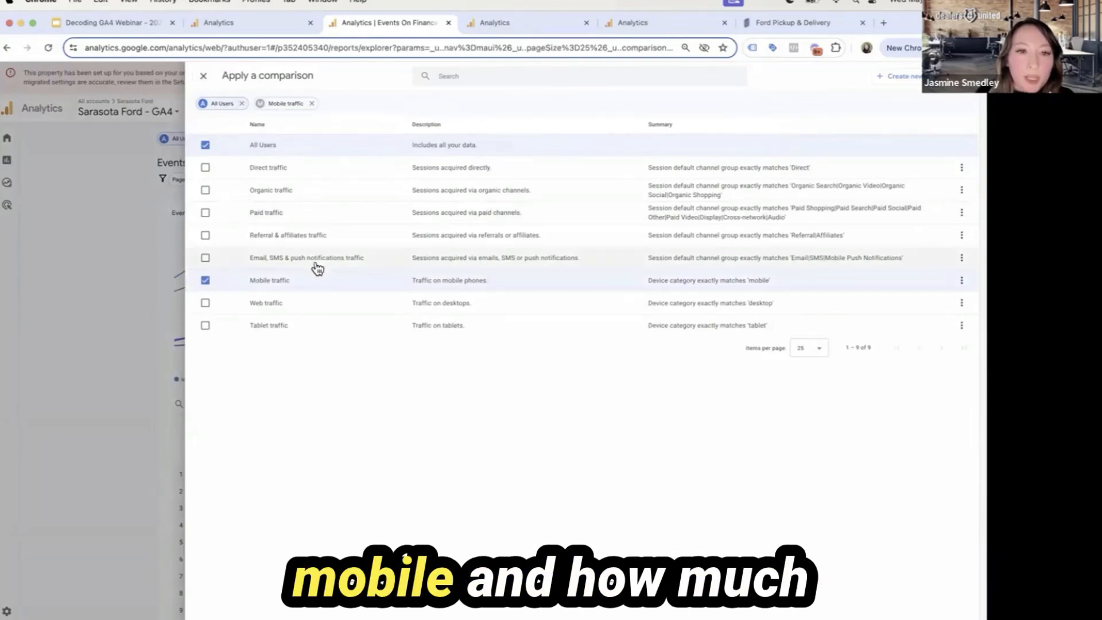
pyautogui.click(325, 305)
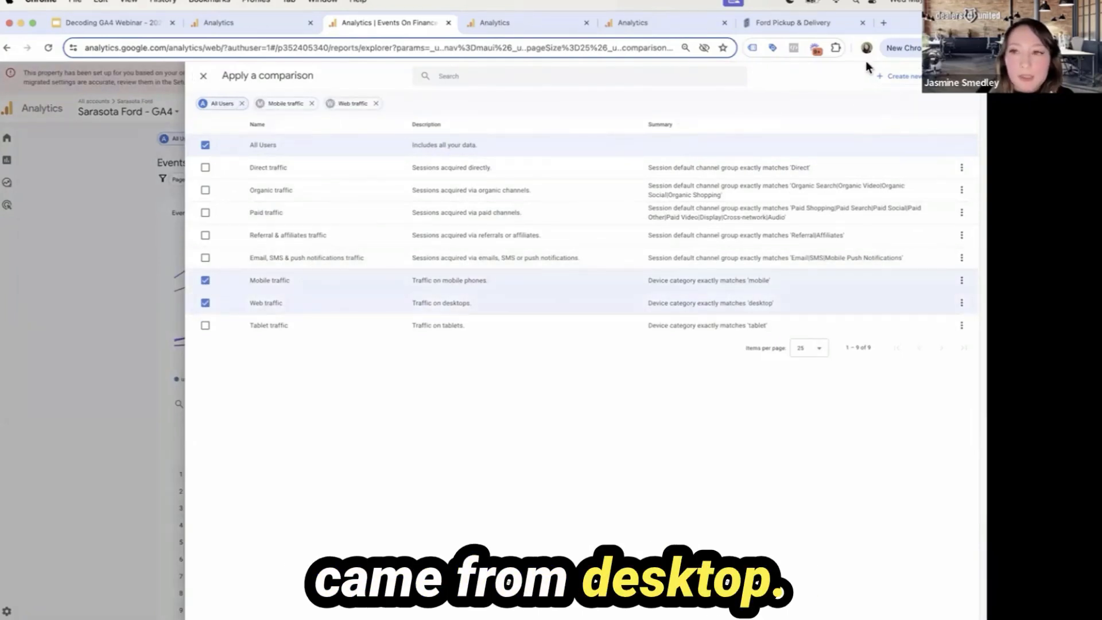
pyautogui.click(950, 76)
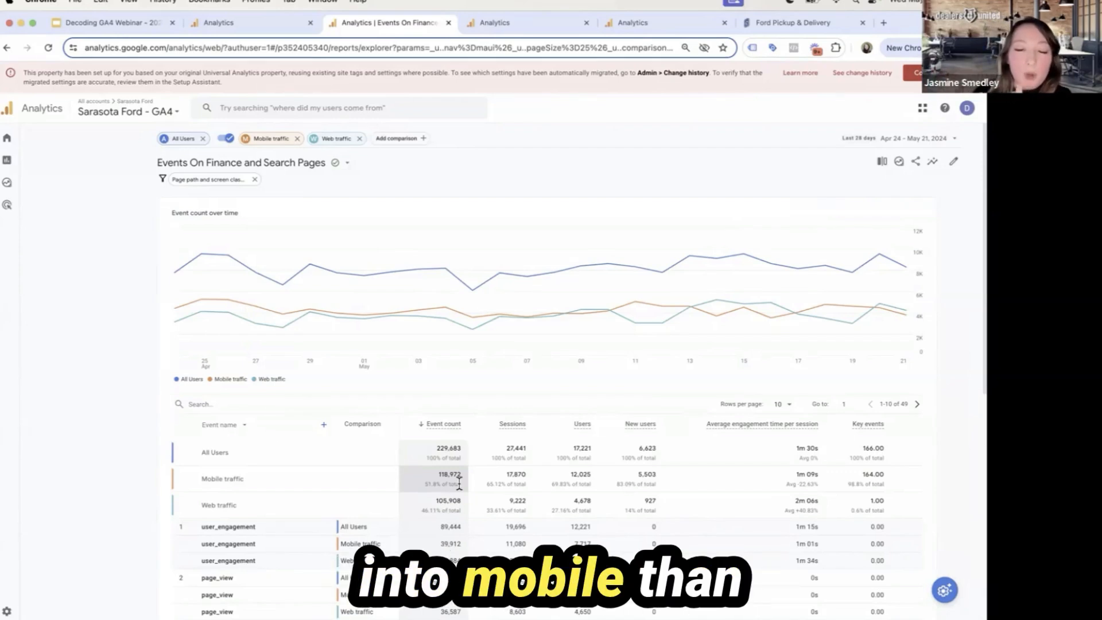
# Return to the Google Slides presentation and advance to the Exploration Reports slide
pyautogui.click(94, 23)
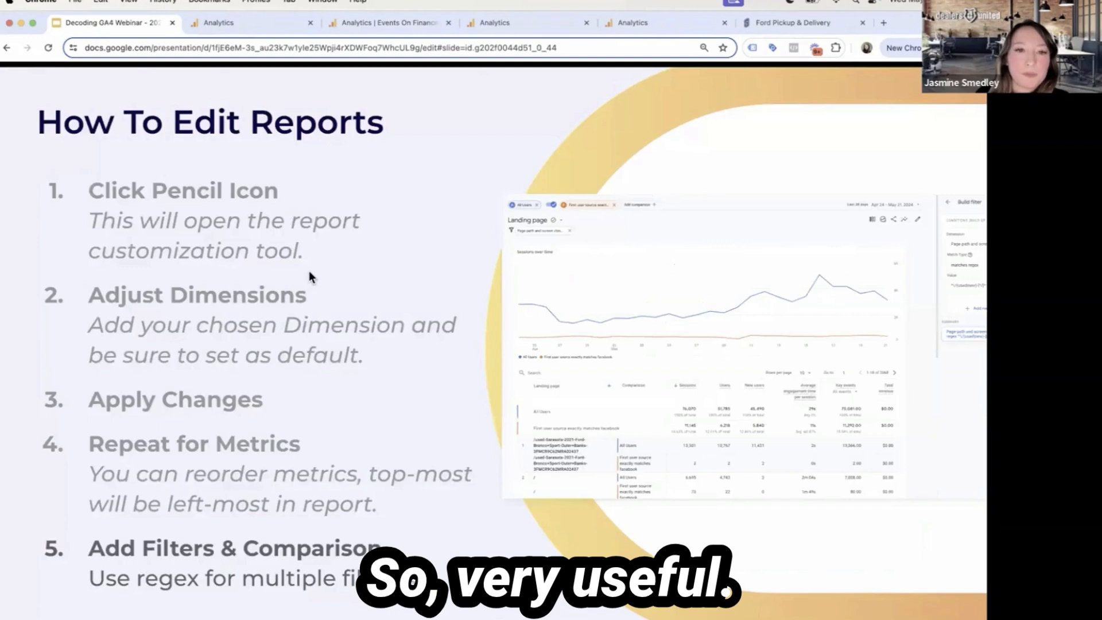
pyautogui.press('Right')
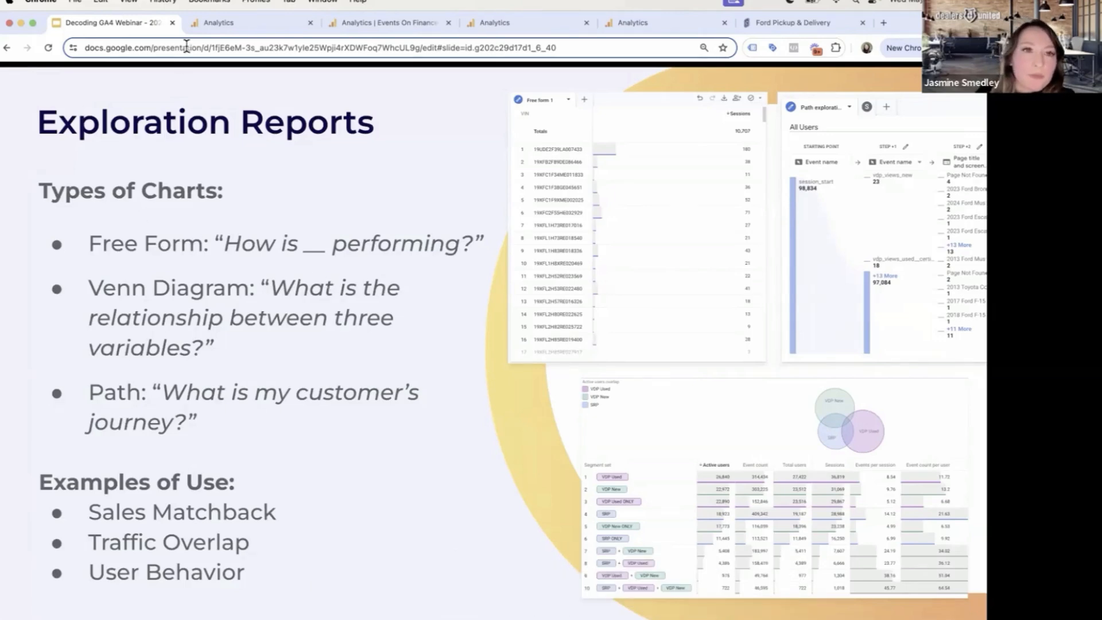
# In Google Analytics, review the variables and settings of the Dealers United GA4 free form VIN exploration and view its list of selectable metrics
pyautogui.click(495, 23)
pyautogui.scroll(2, 253, 257)
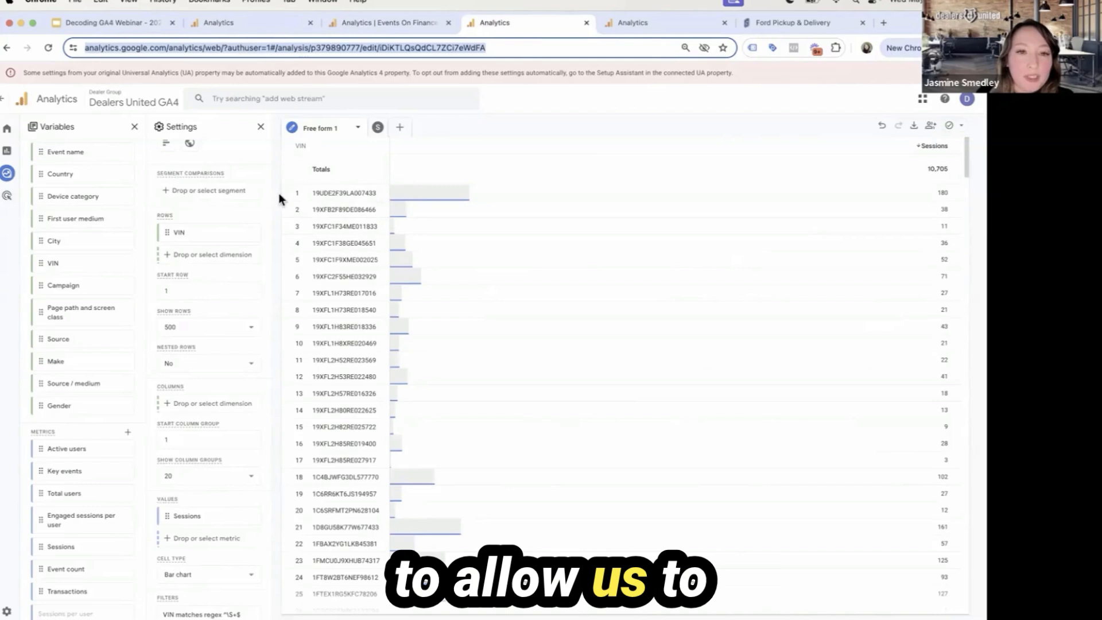
pyautogui.scroll(-2, 237, 283)
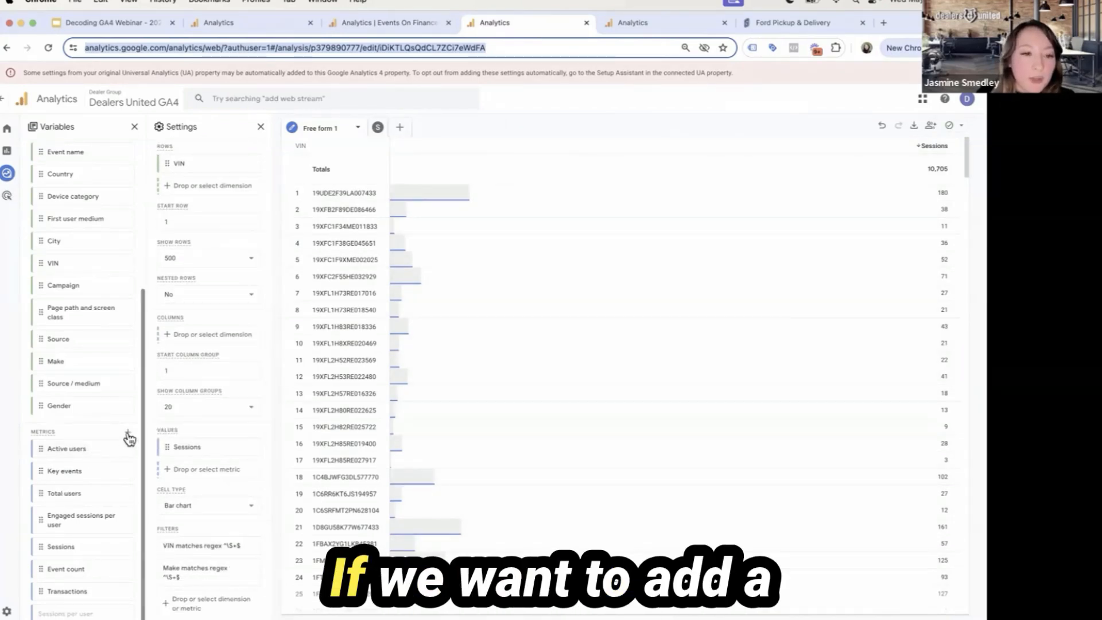
pyautogui.click(127, 433)
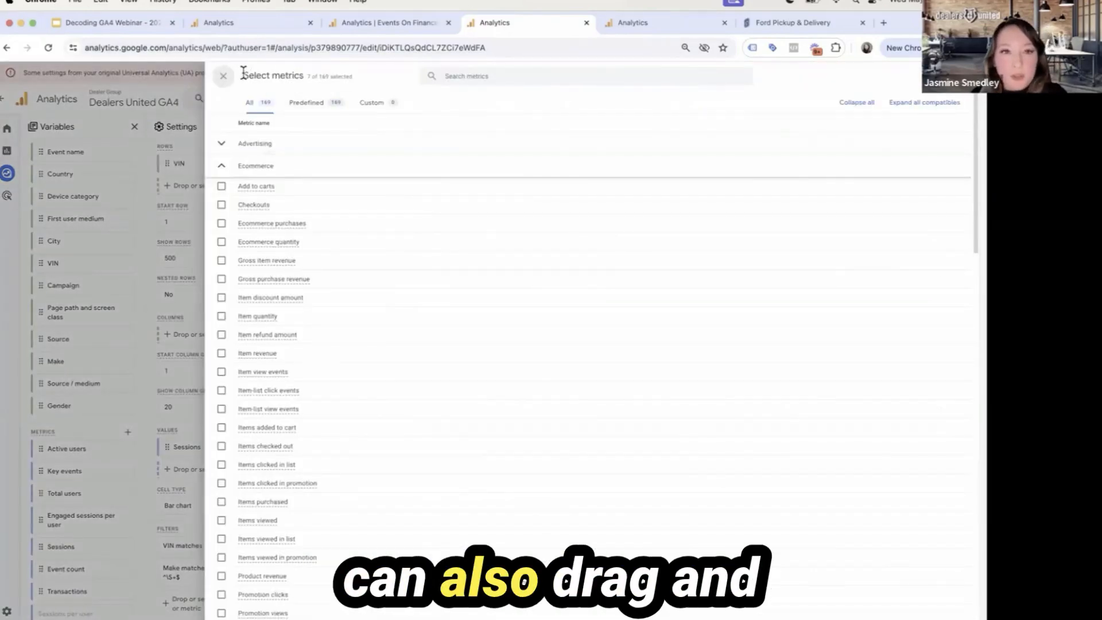
pyautogui.click(224, 76)
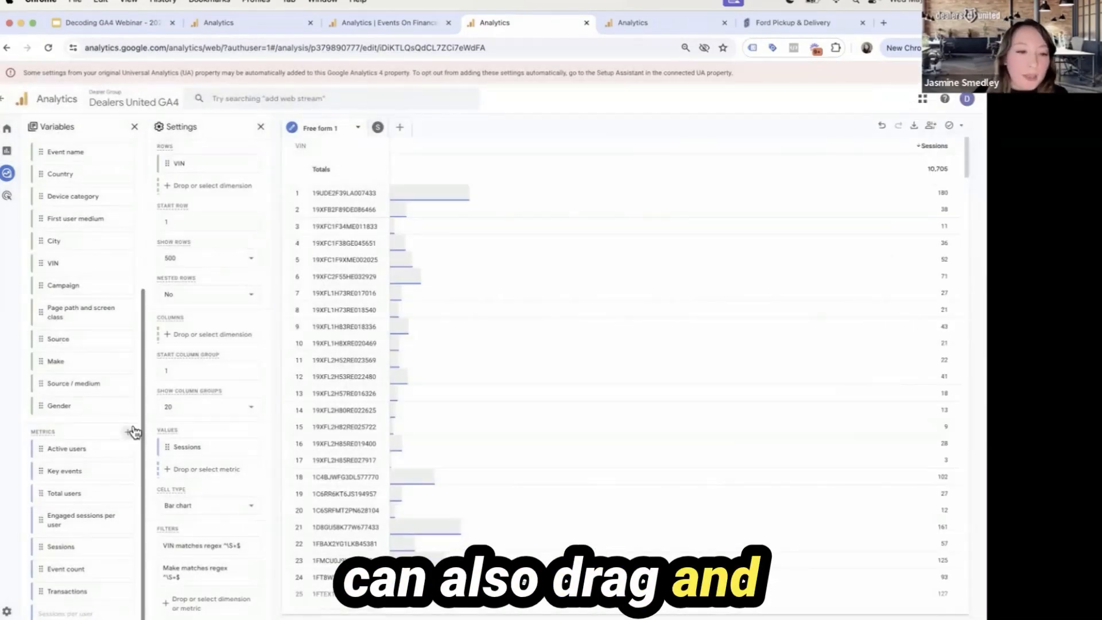
# View the Sarasota Ford VDP to Finance segment overlap, and examine the event and page nodes in its VDP pages path exploration
pyautogui.click(636, 26)
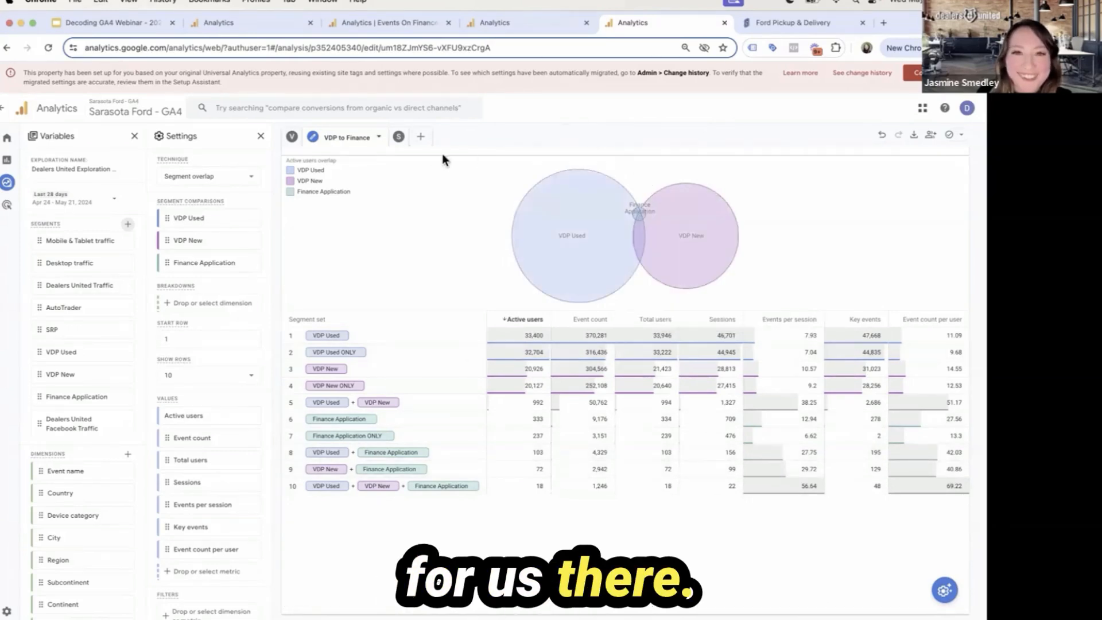
pyautogui.click(289, 139)
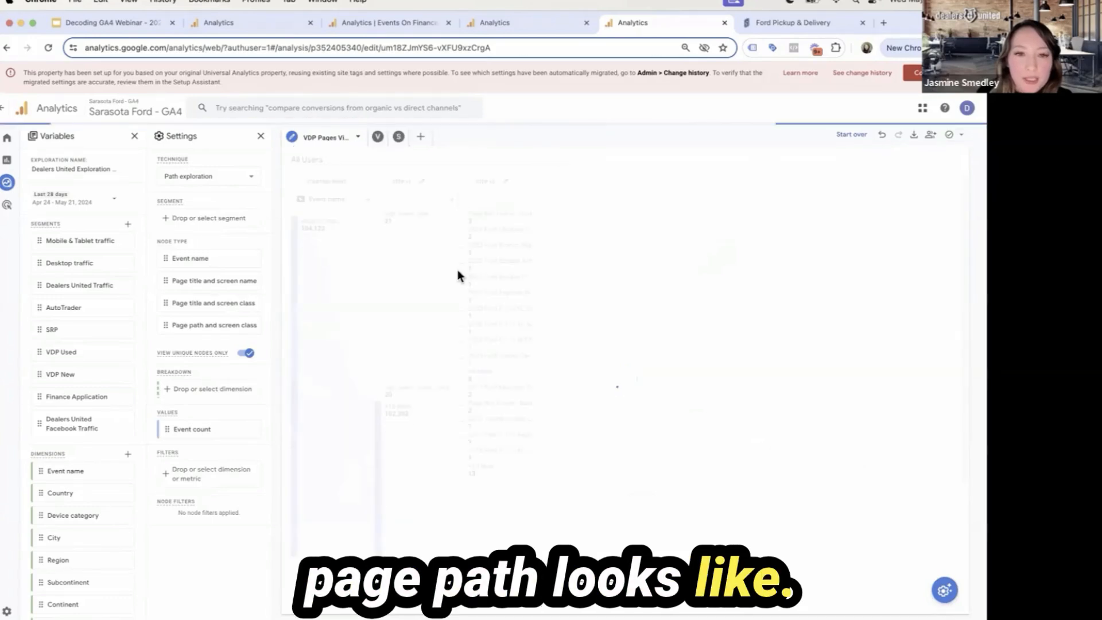
pyautogui.moveTo(335, 227)
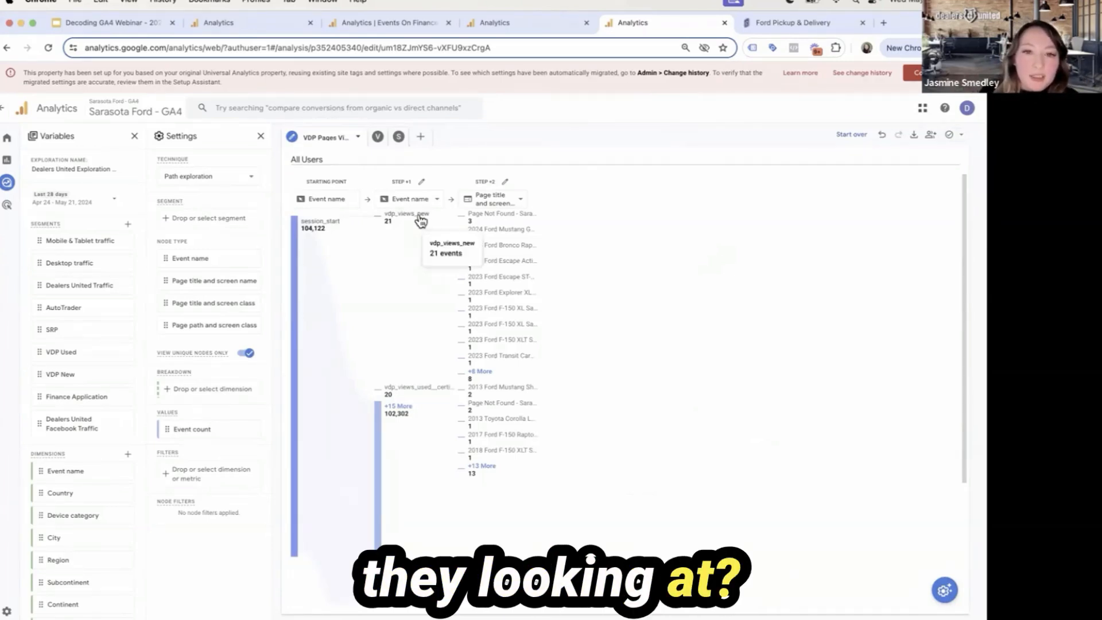
pyautogui.moveTo(482, 261)
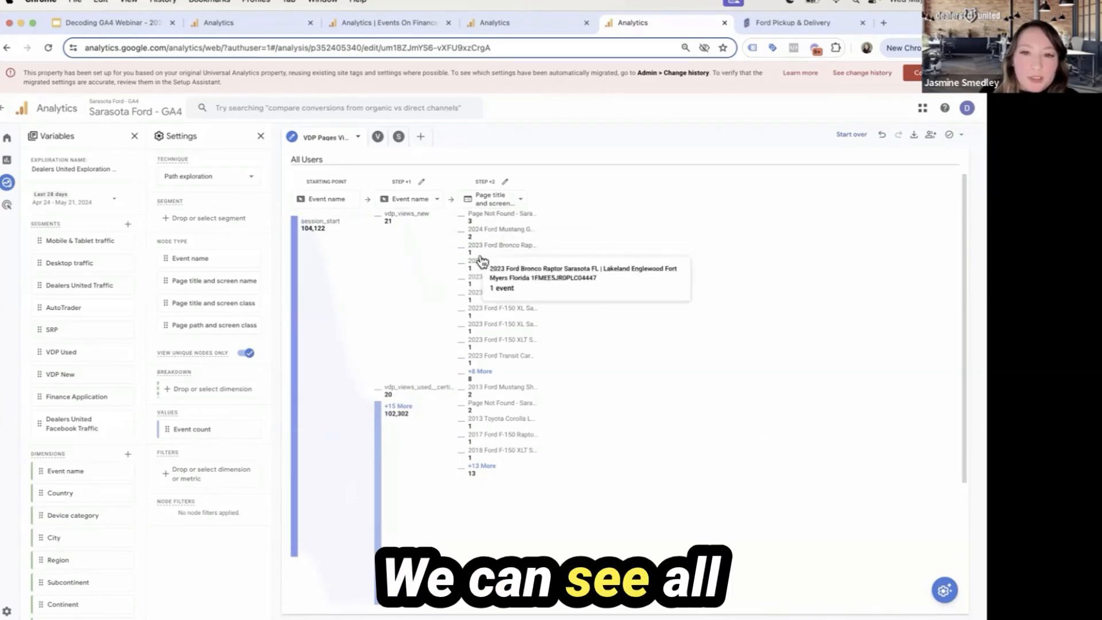
pyautogui.moveTo(498, 366)
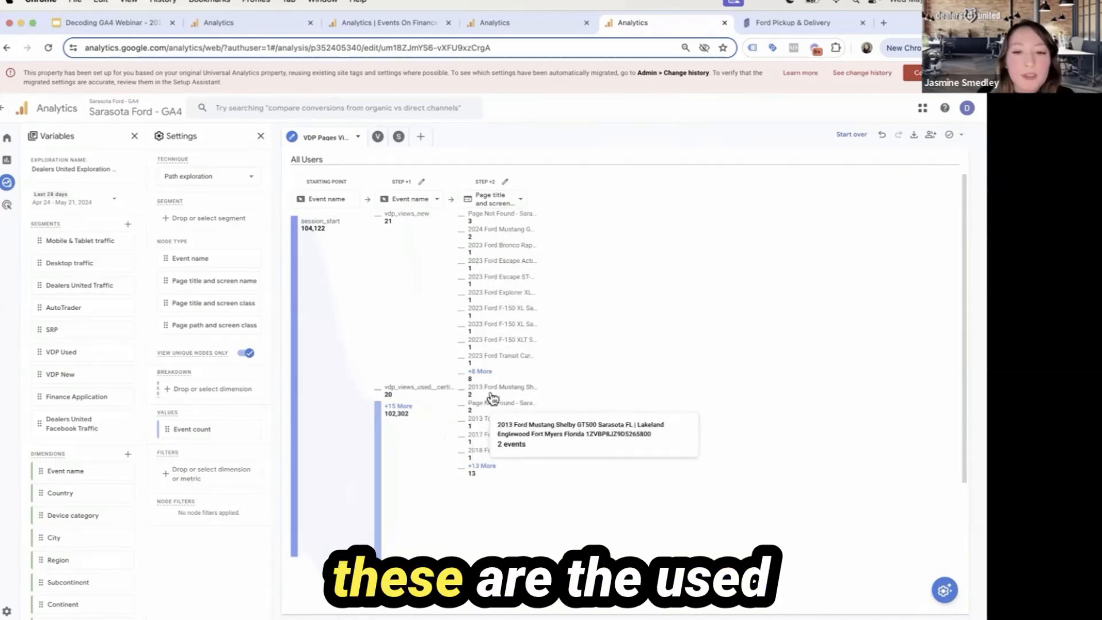
pyautogui.moveTo(530, 431)
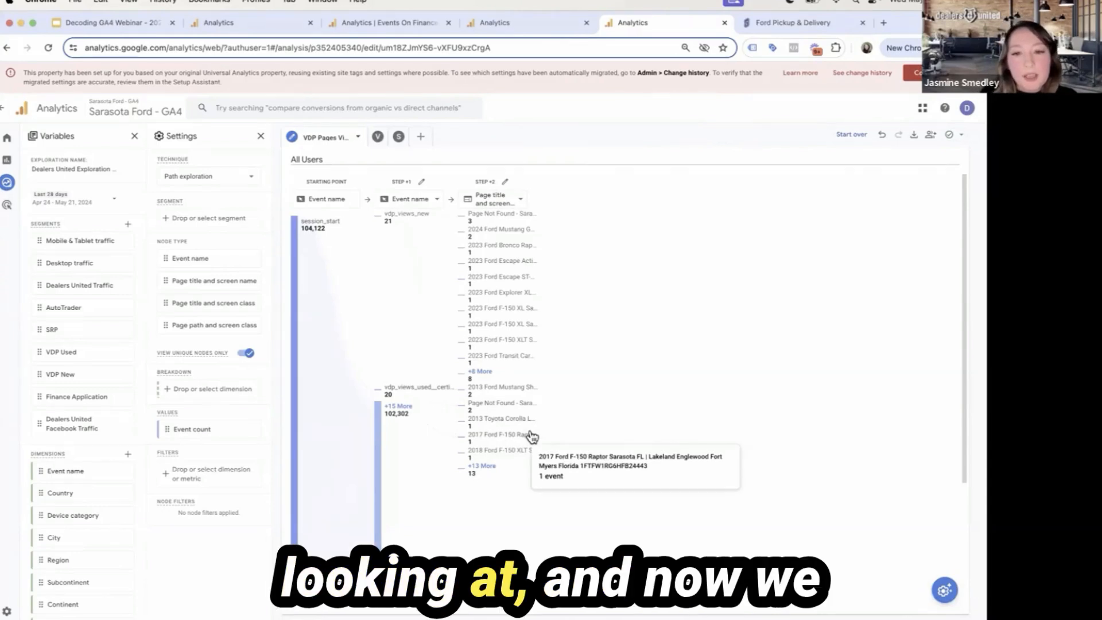